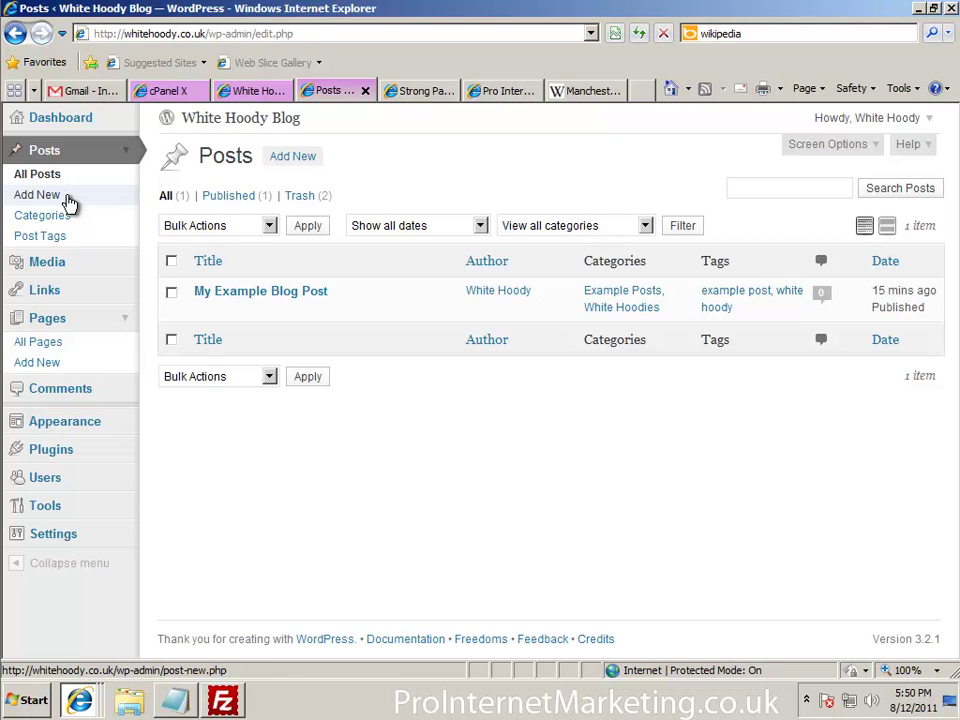
# Start a new blog post and title it "Manchester United Wikipedia".
pyautogui.click(68, 203)
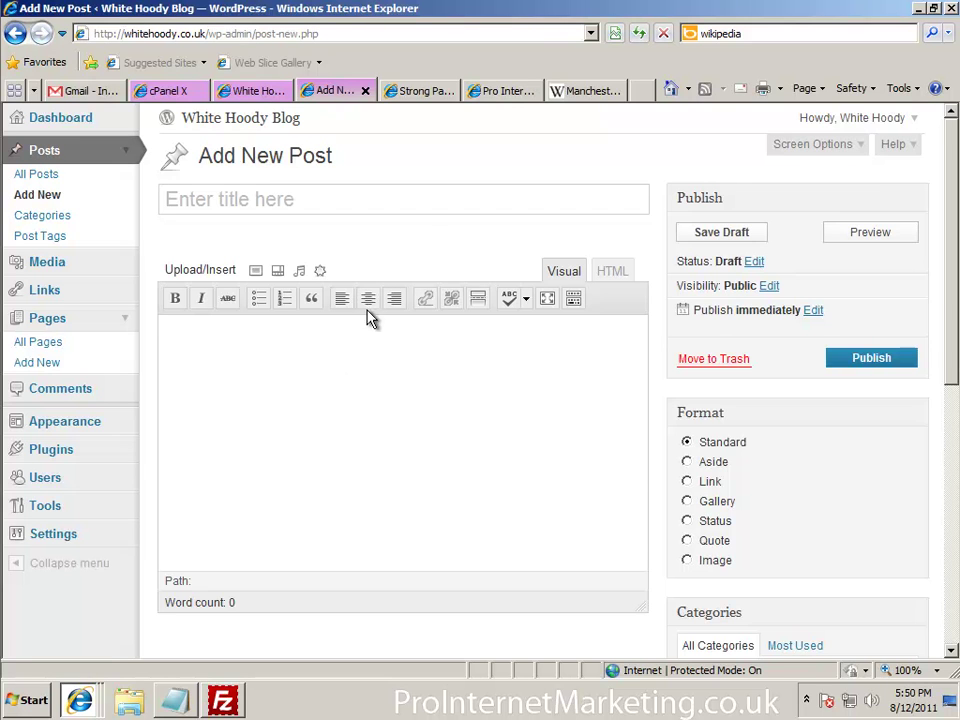
pyautogui.click(397, 198)
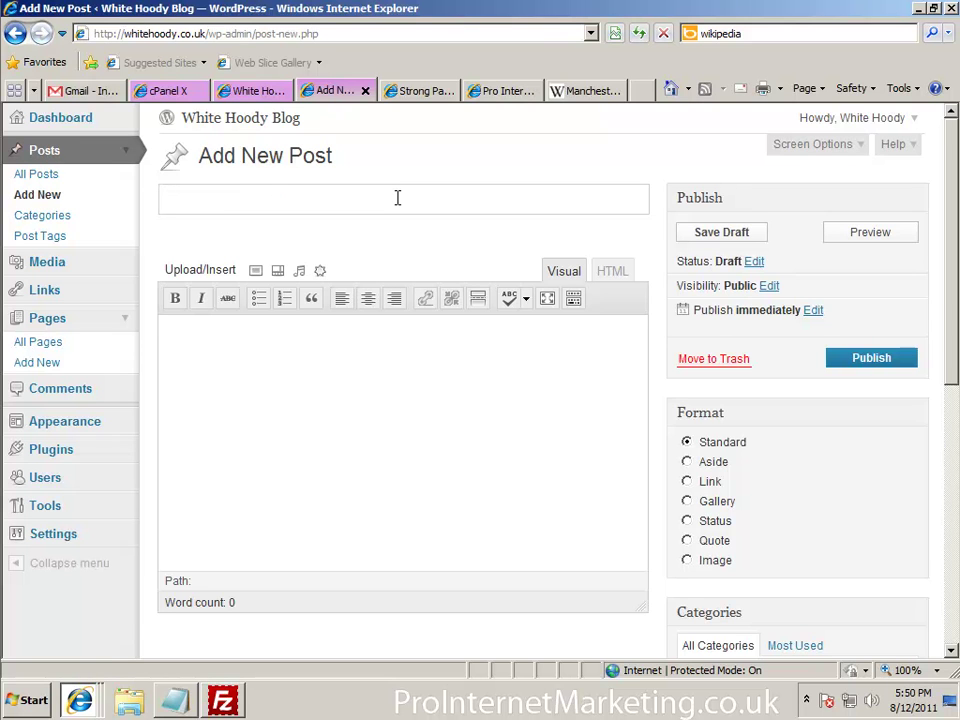
pyautogui.write('Manchester United Wikipedia')
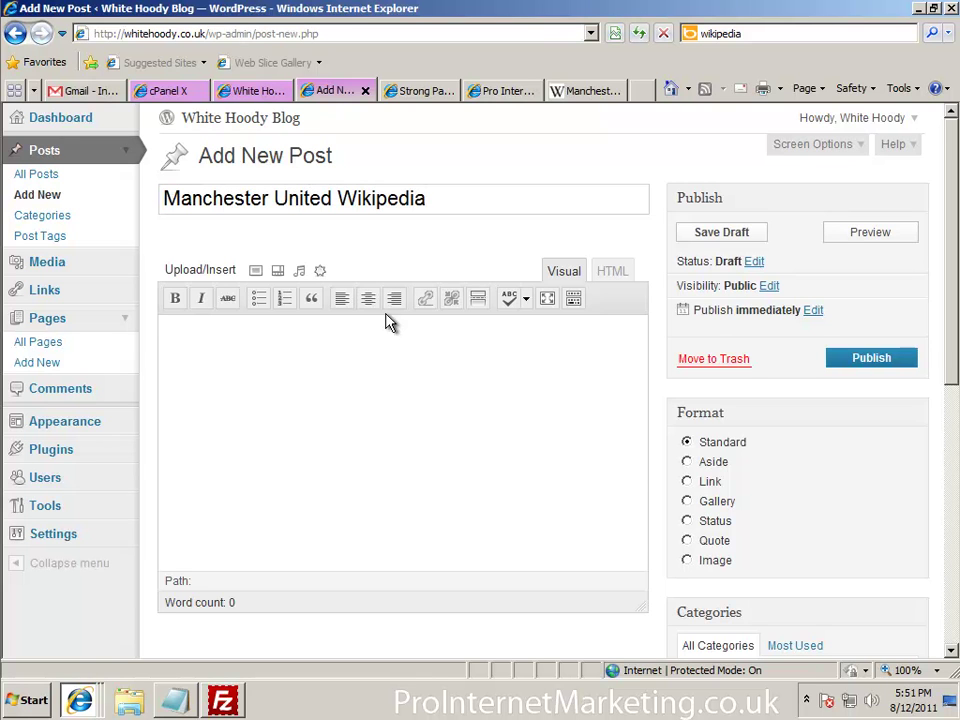
# Copy the four introductory paragraphs of the Manchester United F.C. Wikipedia article into the post body and end with a new line.
pyautogui.click(364, 433)
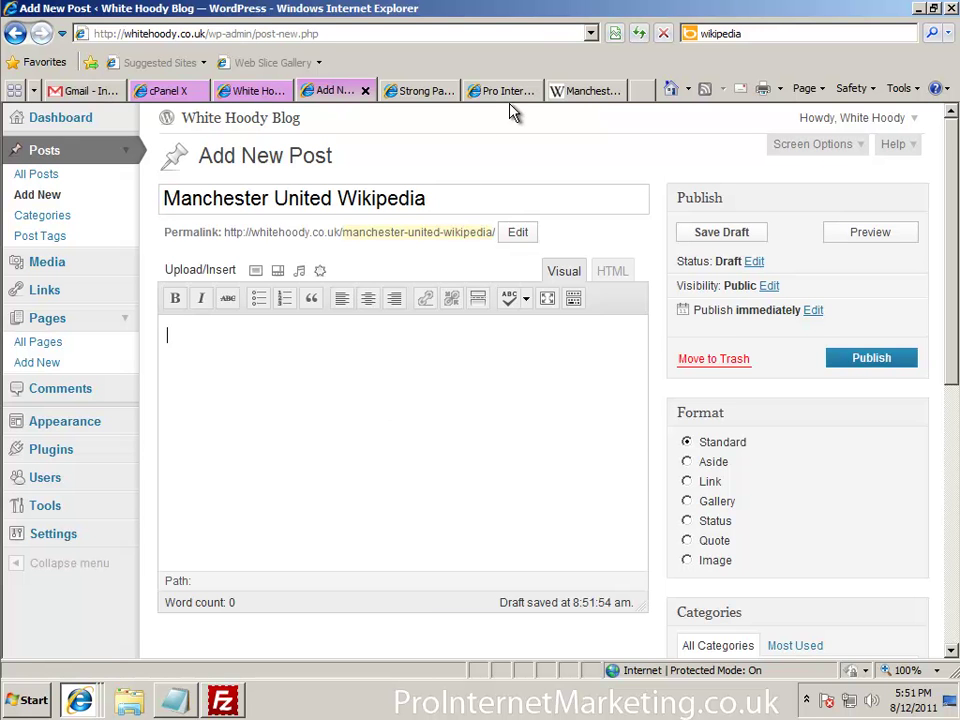
pyautogui.click(582, 91)
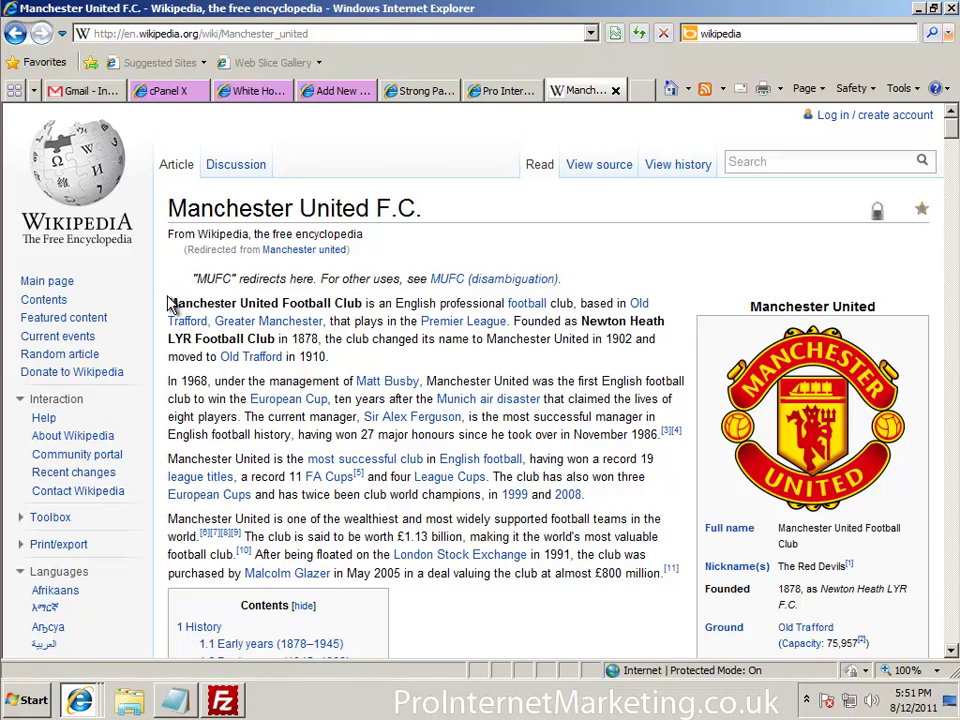
pyautogui.moveTo(169, 306); pyautogui.dragTo(665, 580)
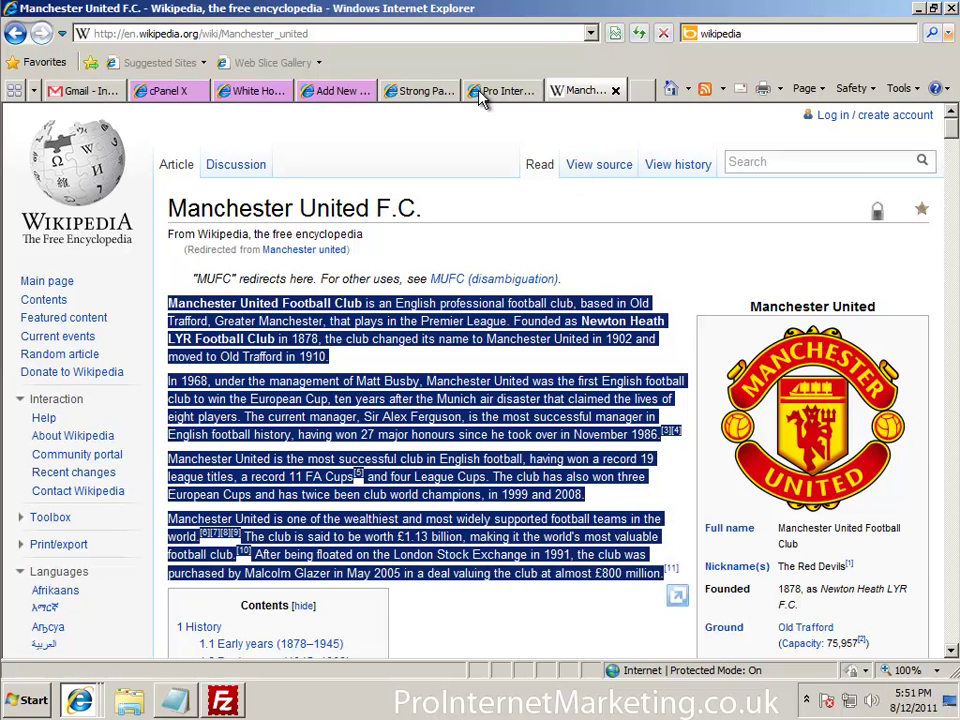
pyautogui.click(337, 91)
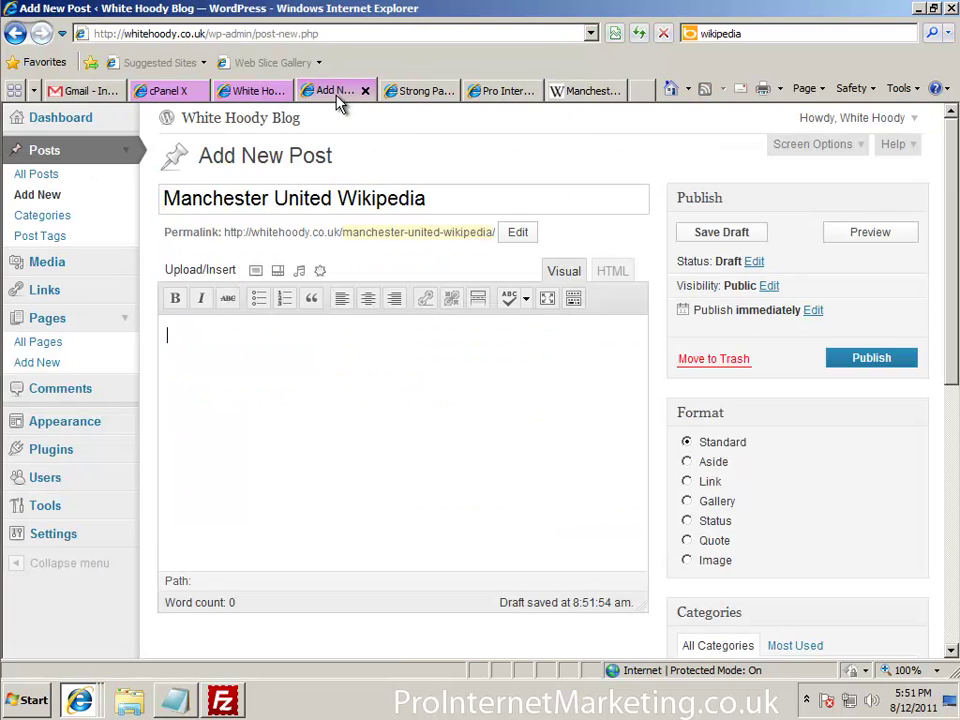
pyautogui.hotkey('ctrl', 'v')
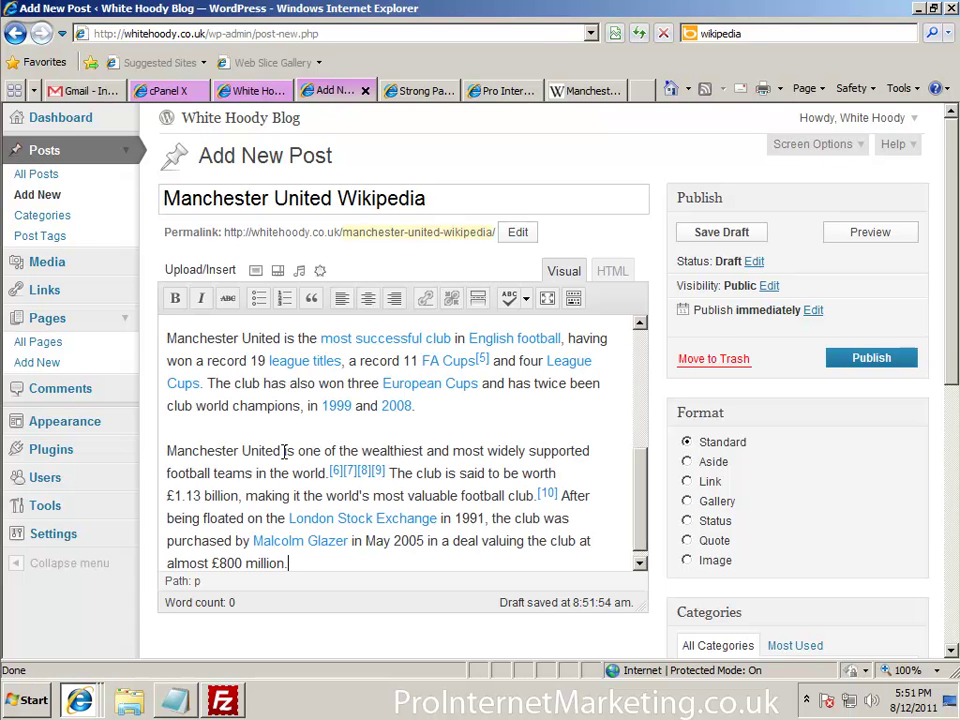
pyautogui.press('Return')
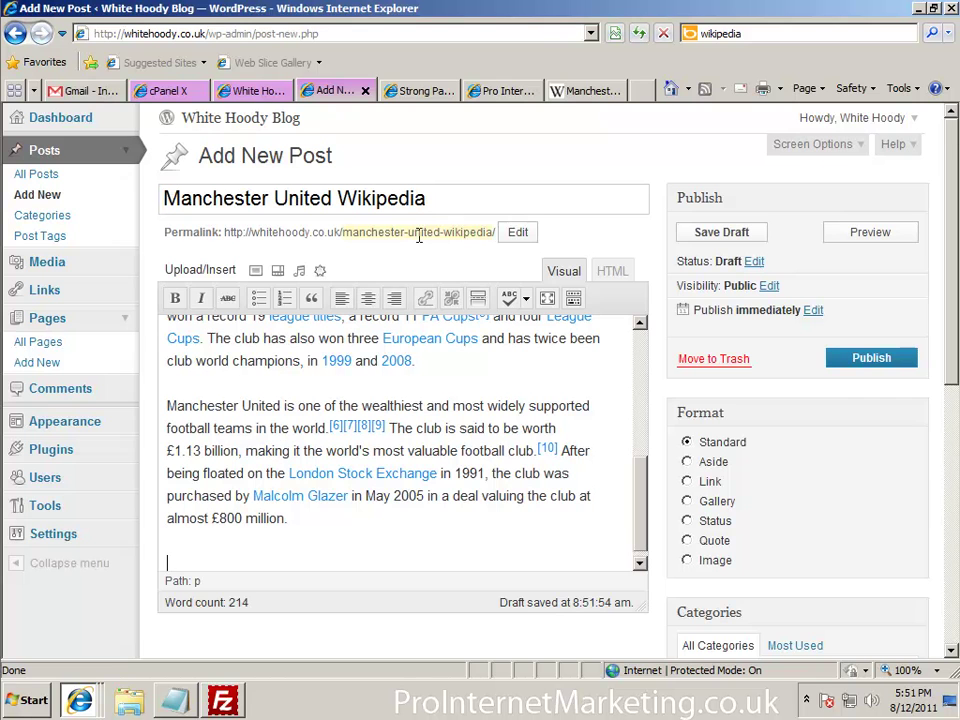
# Save the club crest picture from the Wikipedia article to the Desktop as 200px-Manchester_United_FC_crest_svg in PNG format.
pyautogui.click(580, 91)
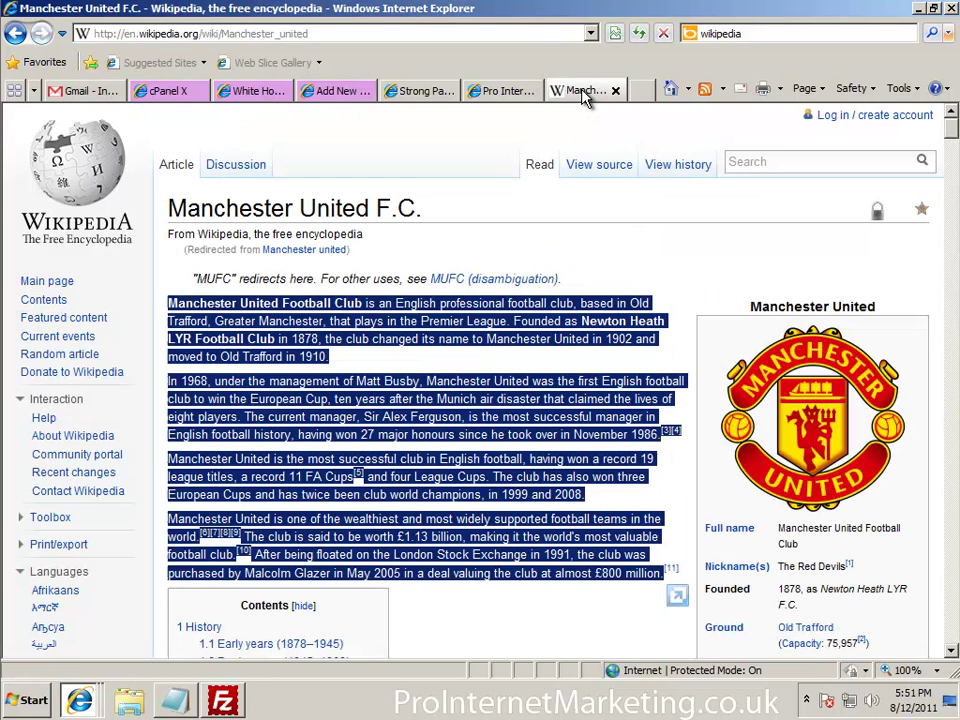
pyautogui.rightClick(812, 410)
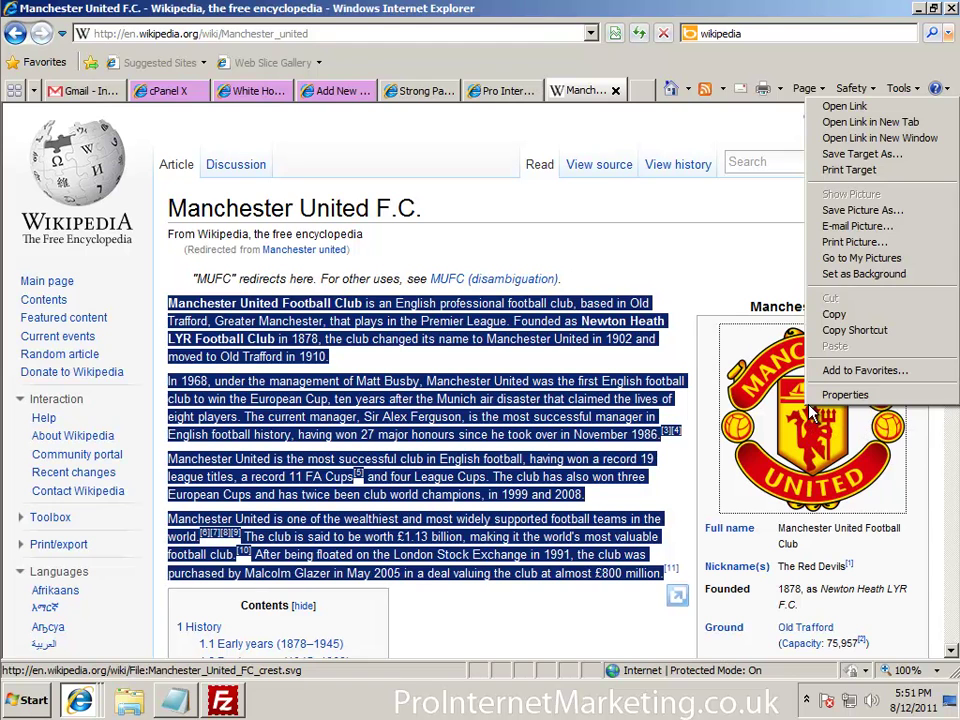
pyautogui.click(848, 210)
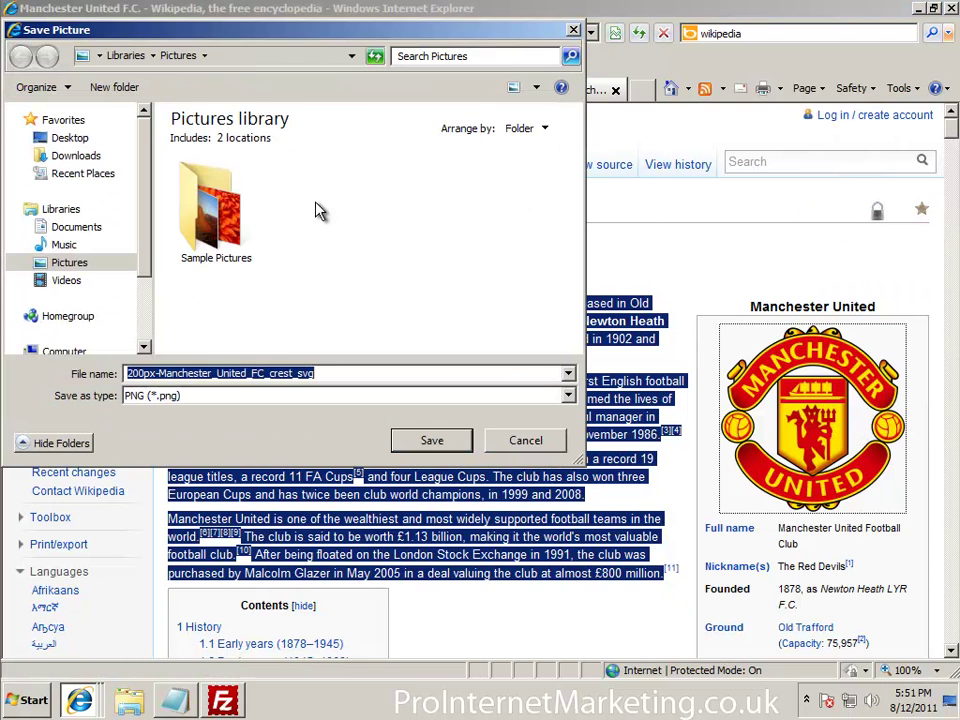
pyautogui.click(70, 137)
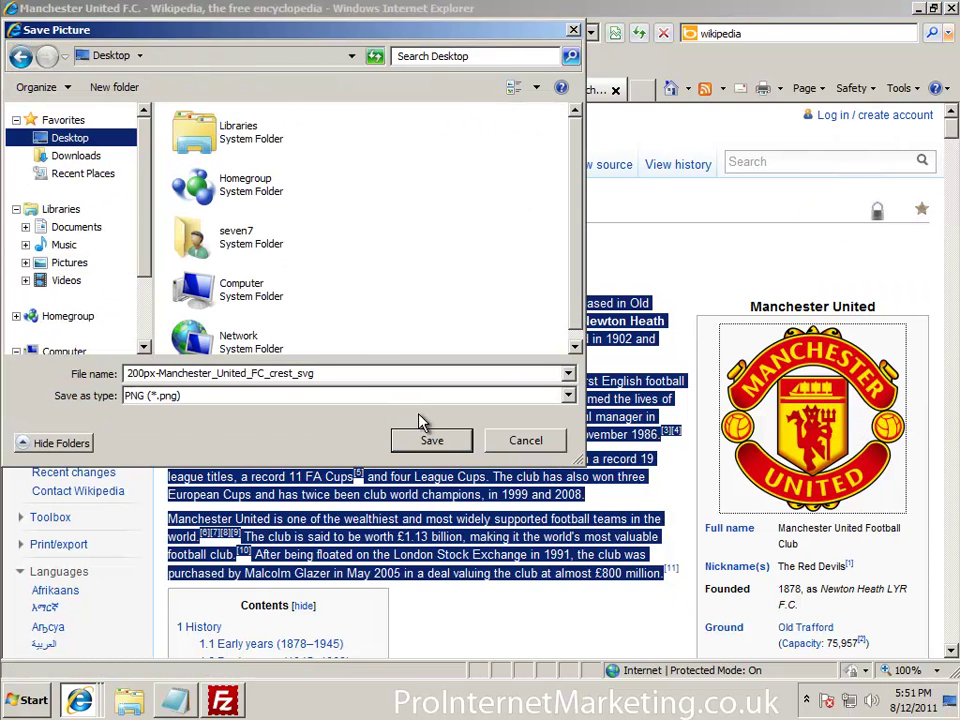
pyautogui.click(430, 441)
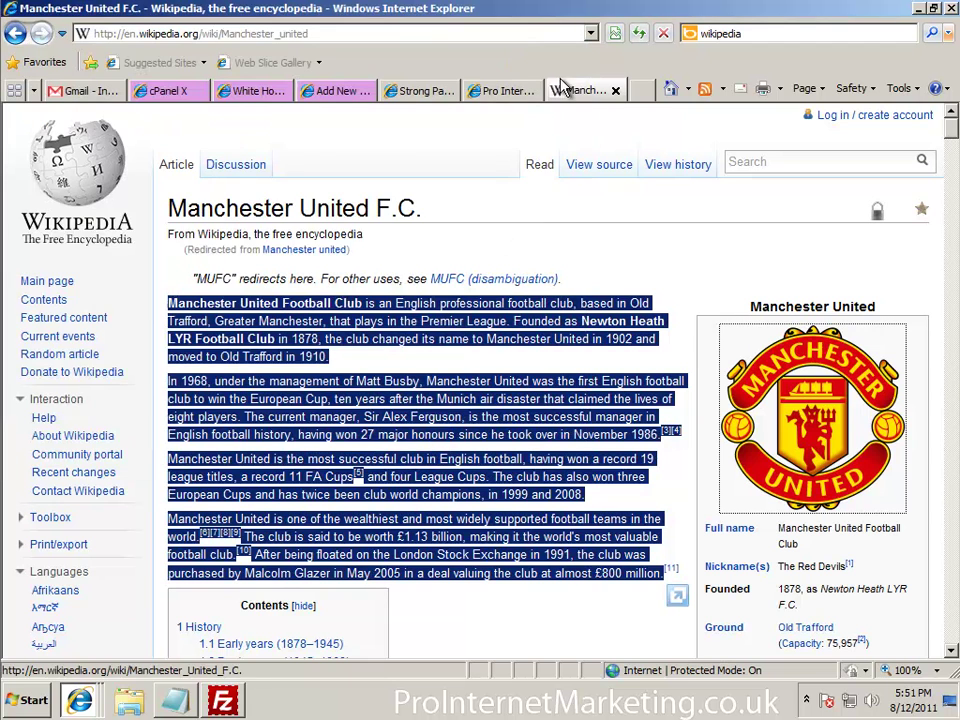
# Return to the post and add an empty line above its first paragraph.
pyautogui.click(336, 90)
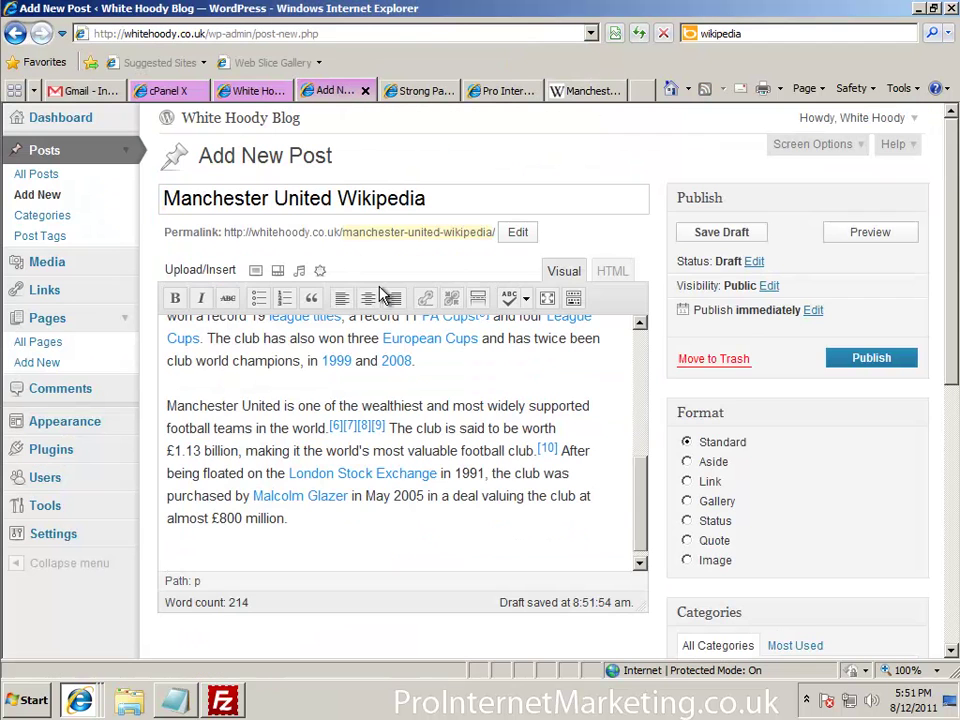
pyautogui.scroll(10, 643, 354)
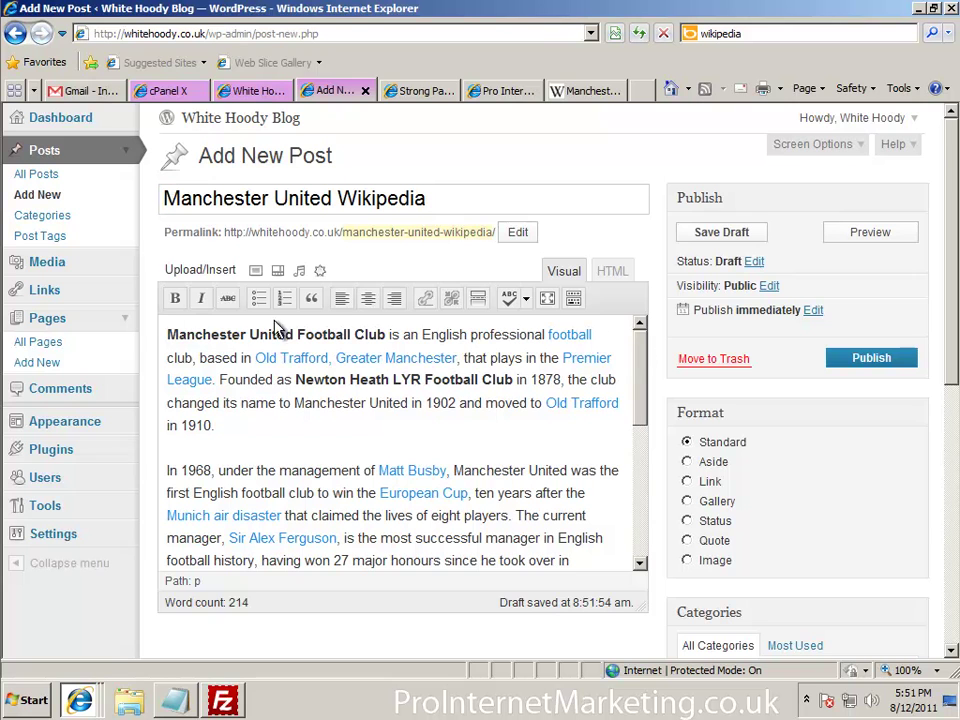
pyautogui.click(167, 336)
pyautogui.press('Return')
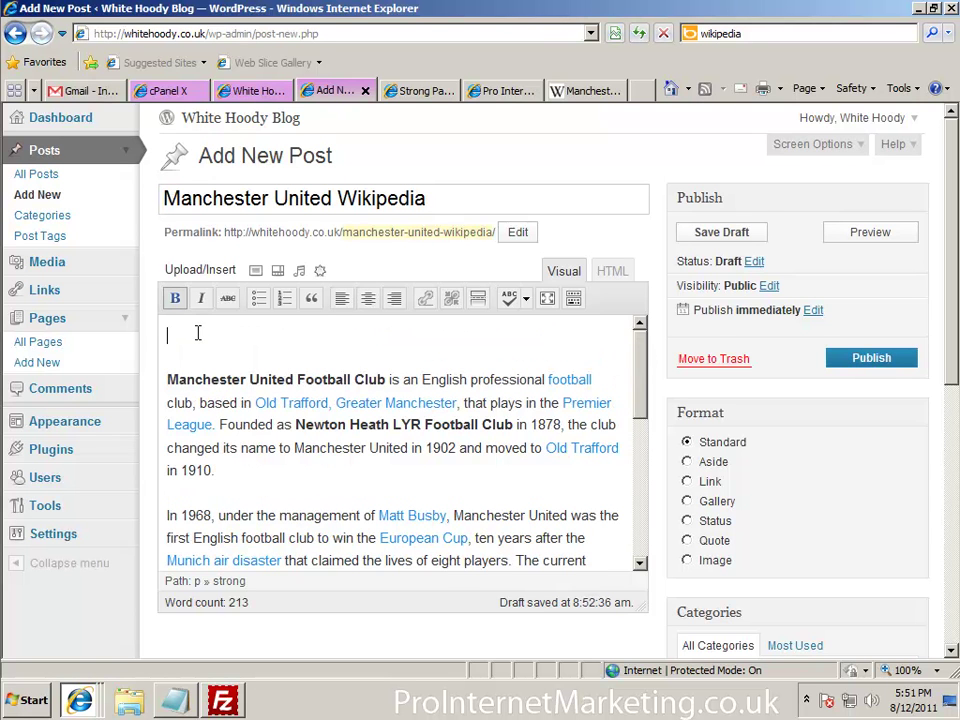
# Upload the 200px-Manchester_United_FC_crest_svg picture from the Desktop as an image for the post.
pyautogui.click(256, 272)
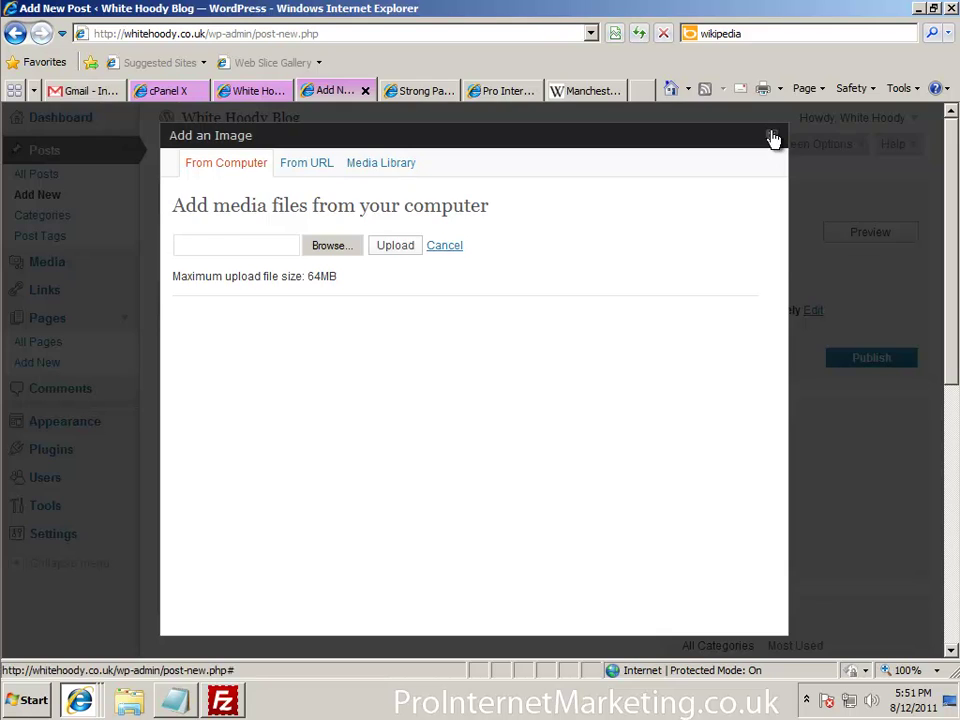
pyautogui.click(772, 137)
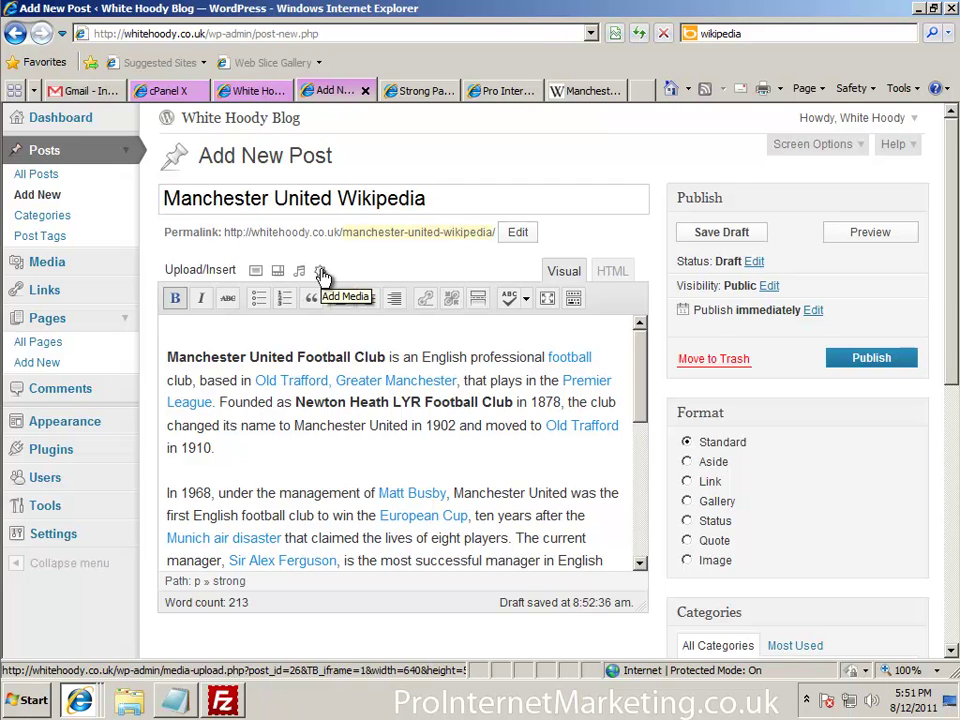
pyautogui.click(256, 272)
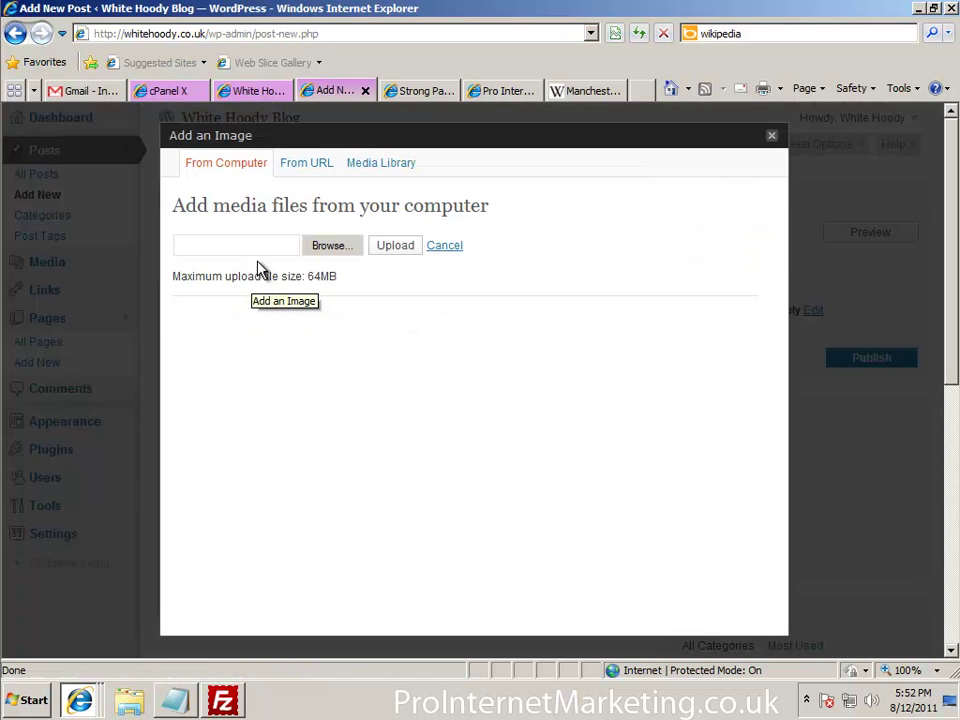
pyautogui.click(333, 247)
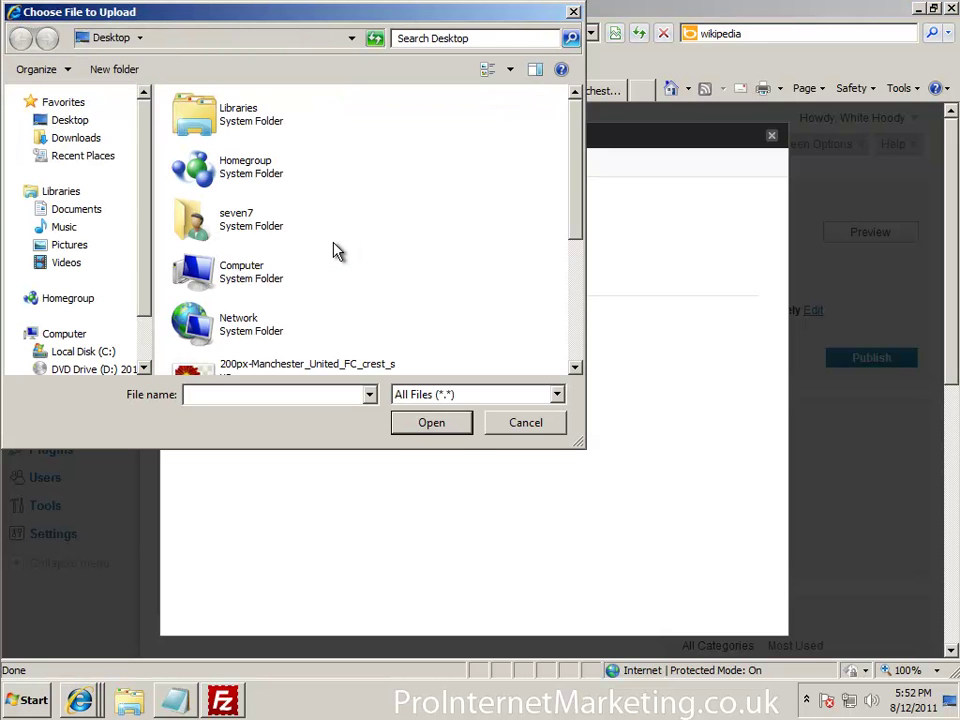
pyautogui.moveTo(574, 141); pyautogui.dragTo(568, 201)
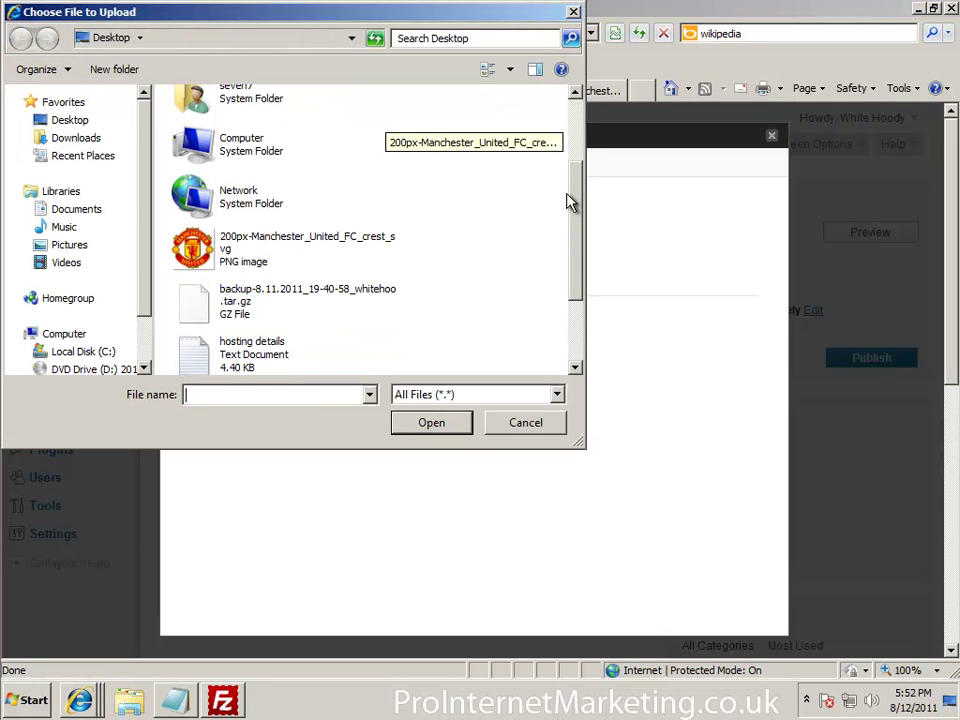
pyautogui.click(259, 262)
pyautogui.doubleClick(237, 262)
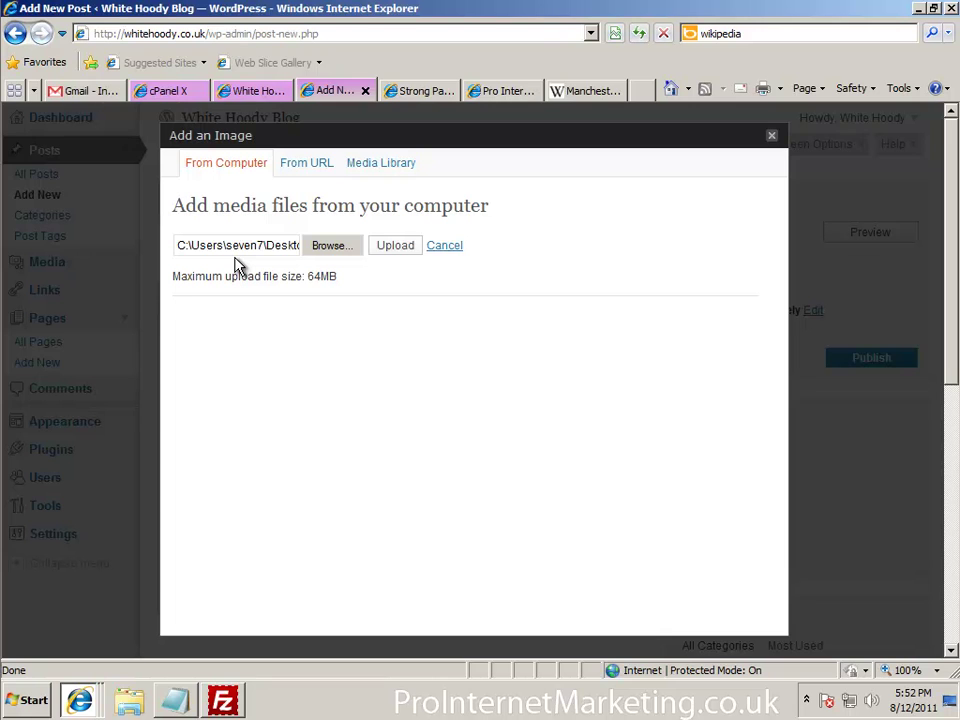
pyautogui.click(393, 249)
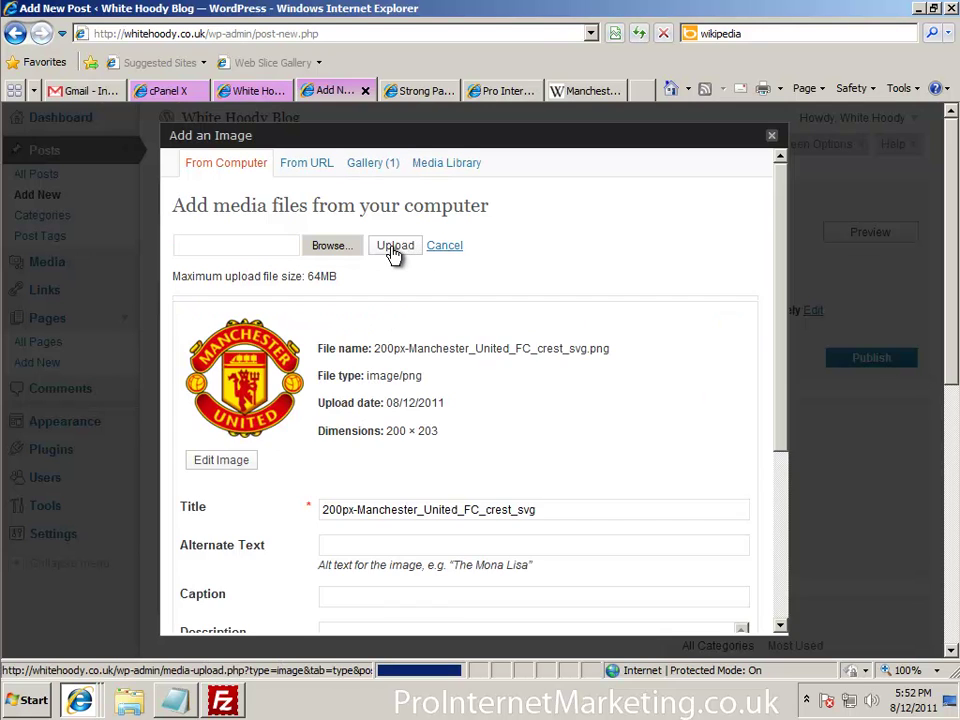
# Set the uploaded image's title to "manchester-united-badge" and its alternate text to "The Manchester United Logo".
pyautogui.scroll(-3, 448, 375)
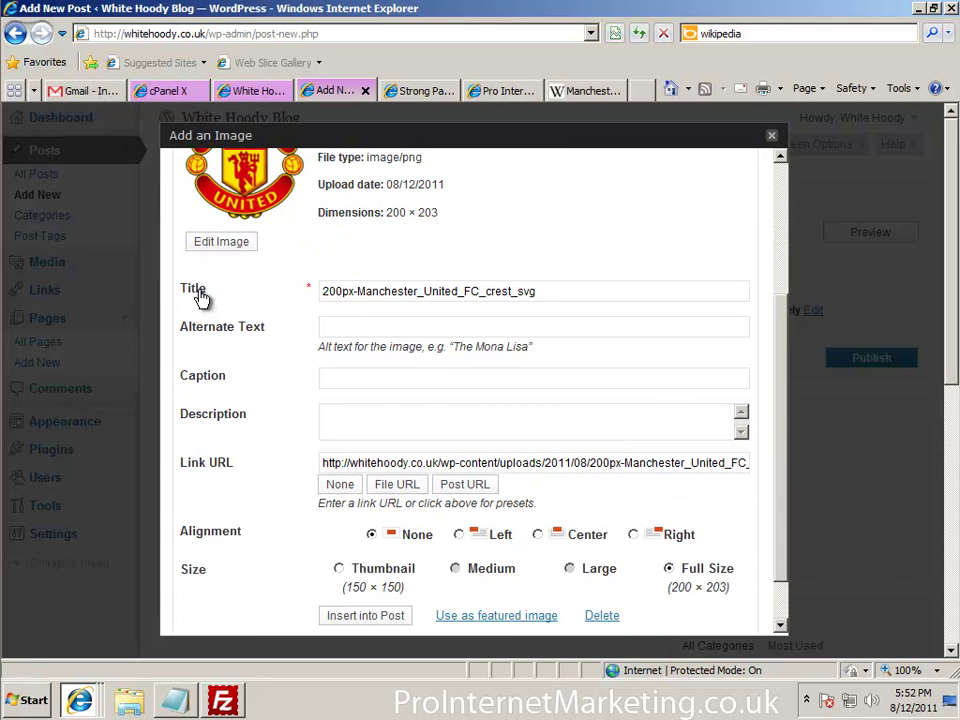
pyautogui.scroll(2, 264, 290)
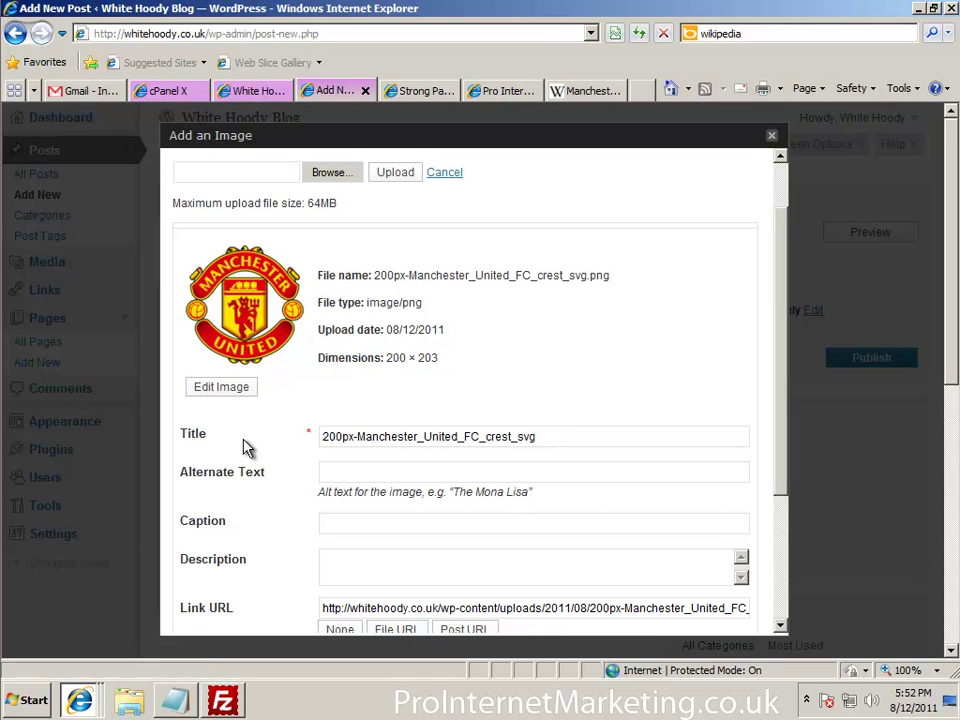
pyautogui.scroll(-1, 250, 446)
pyautogui.click(353, 398)
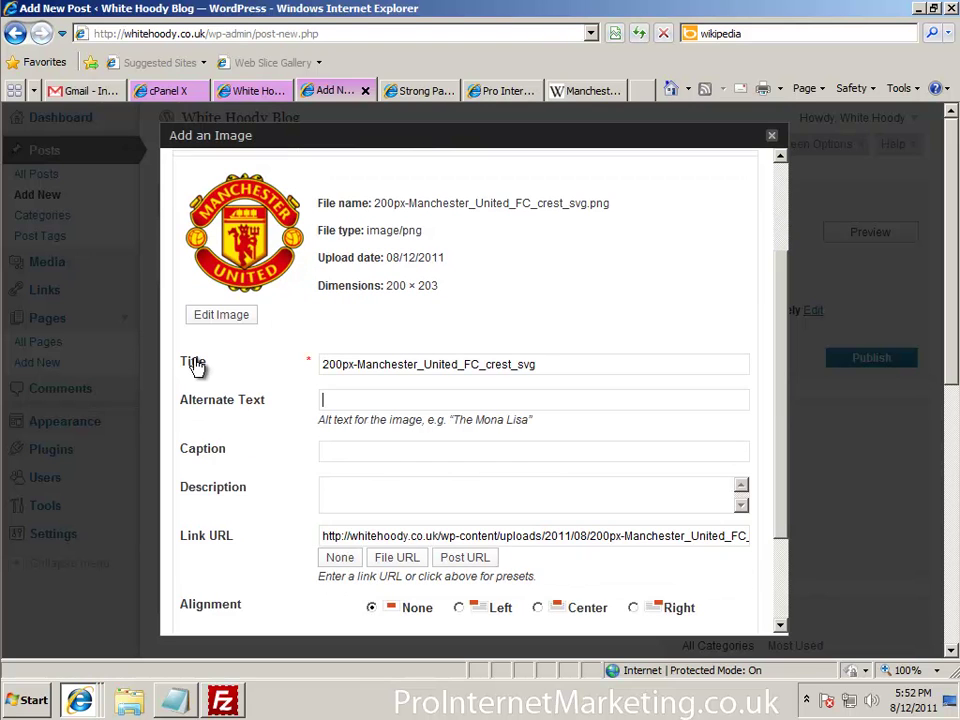
pyautogui.moveTo(561, 362); pyautogui.dragTo(184, 347)
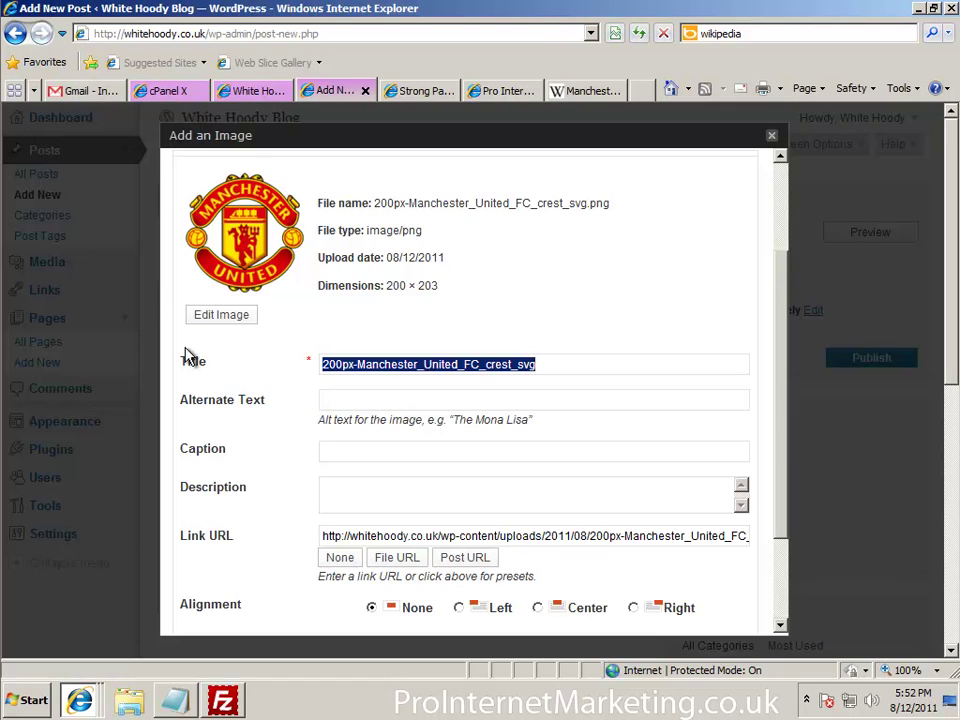
pyautogui.write('manchest')
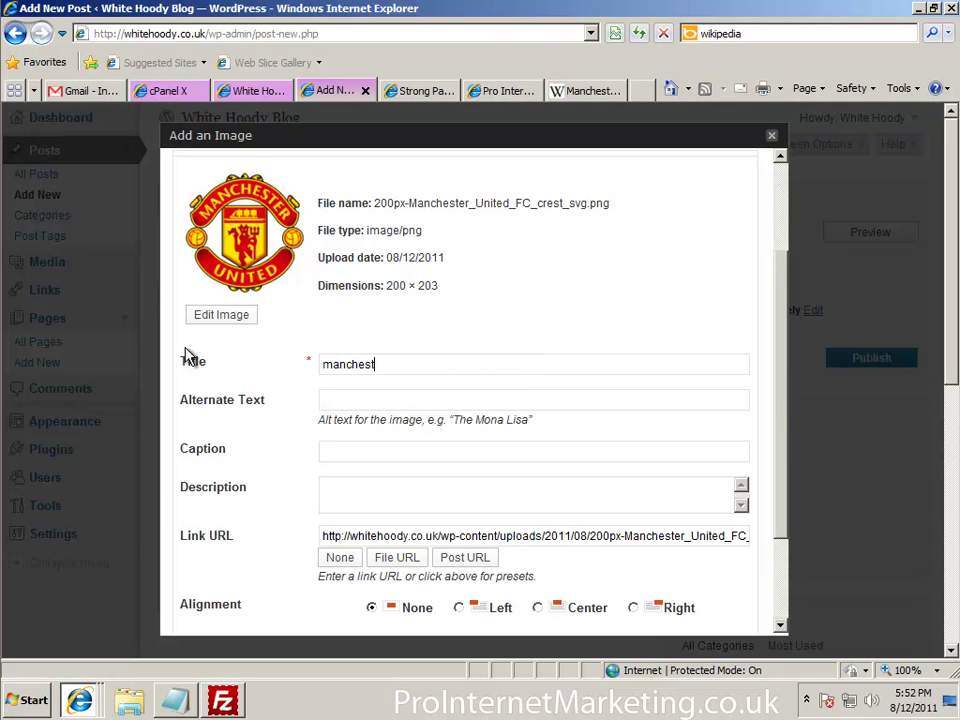
pyautogui.write('er-united-badge')
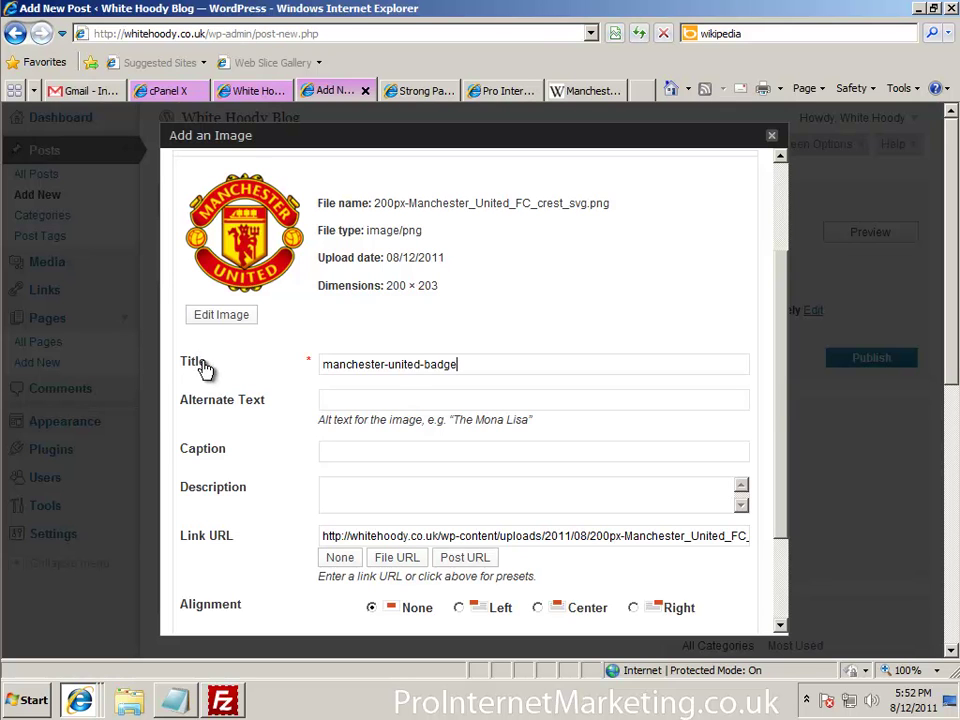
pyautogui.click(340, 398)
pyautogui.write('The Manchester United Logo')
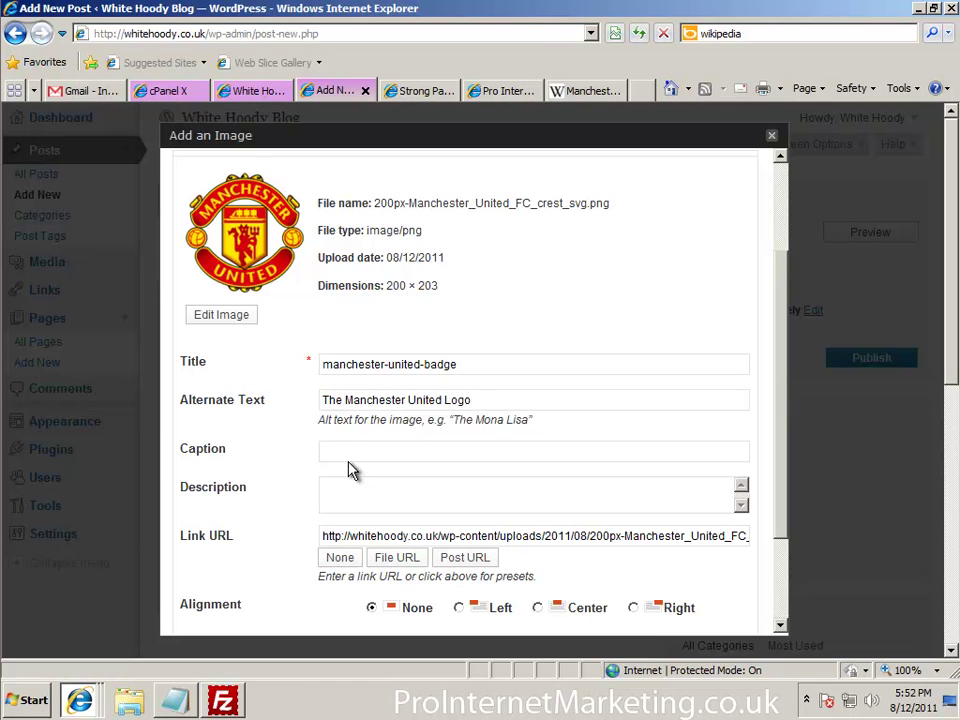
pyautogui.click(351, 452)
pyautogui.scroll(-2, 320, 487)
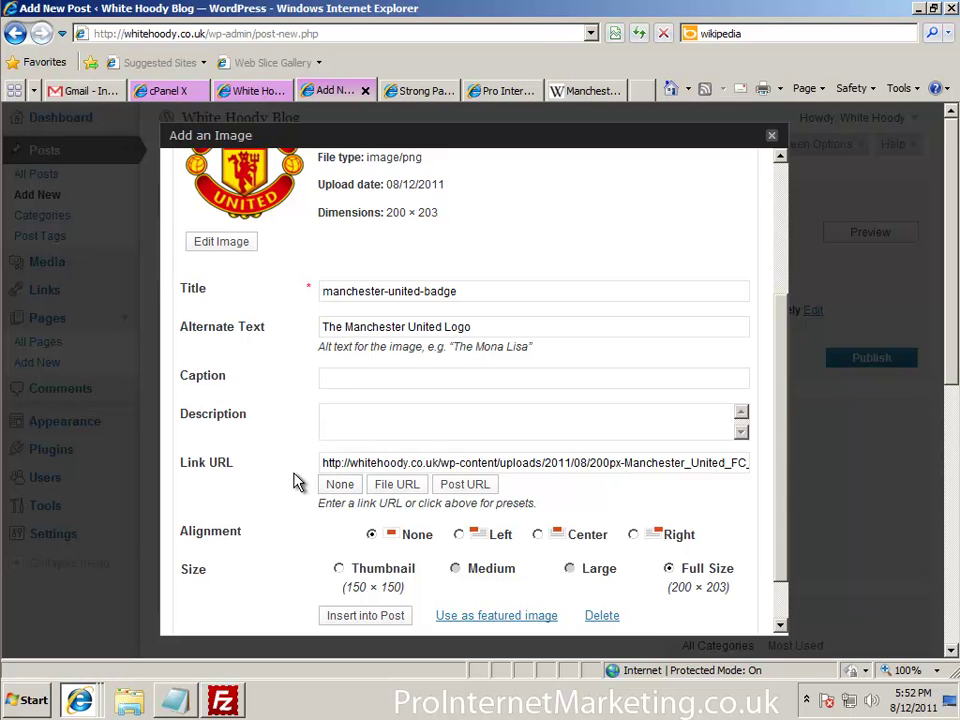
# Search the web for "mufc" in a new tab, open the Manchester United Official Web Site result, and close the tab.
pyautogui.click(645, 91)
pyautogui.click(745, 33)
pyautogui.write('mufc')
pyautogui.press('Return')
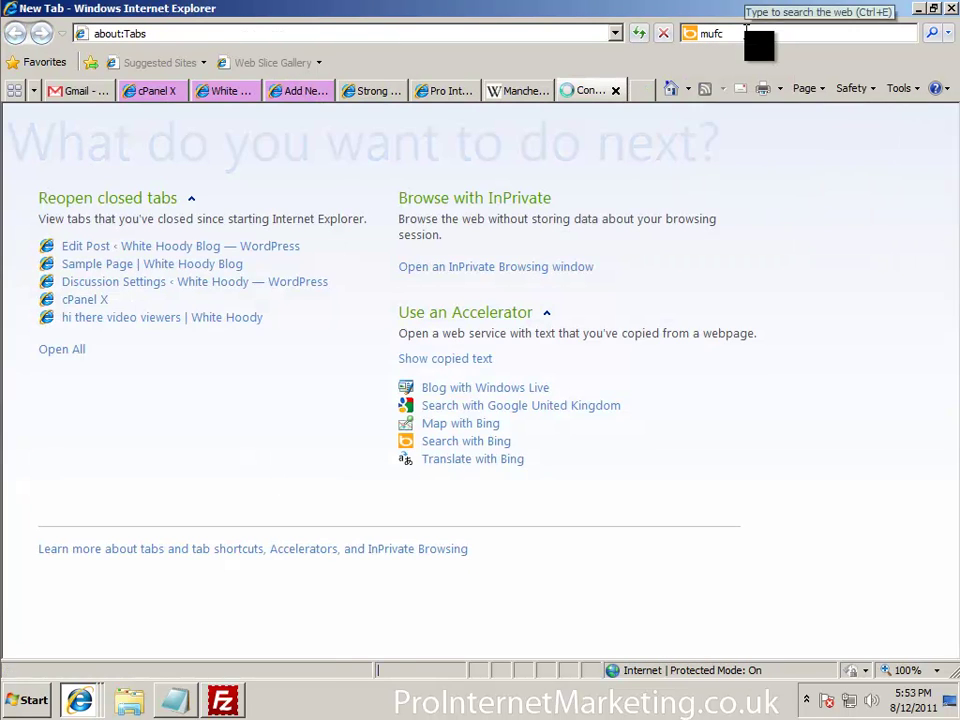
pyautogui.click(297, 259)
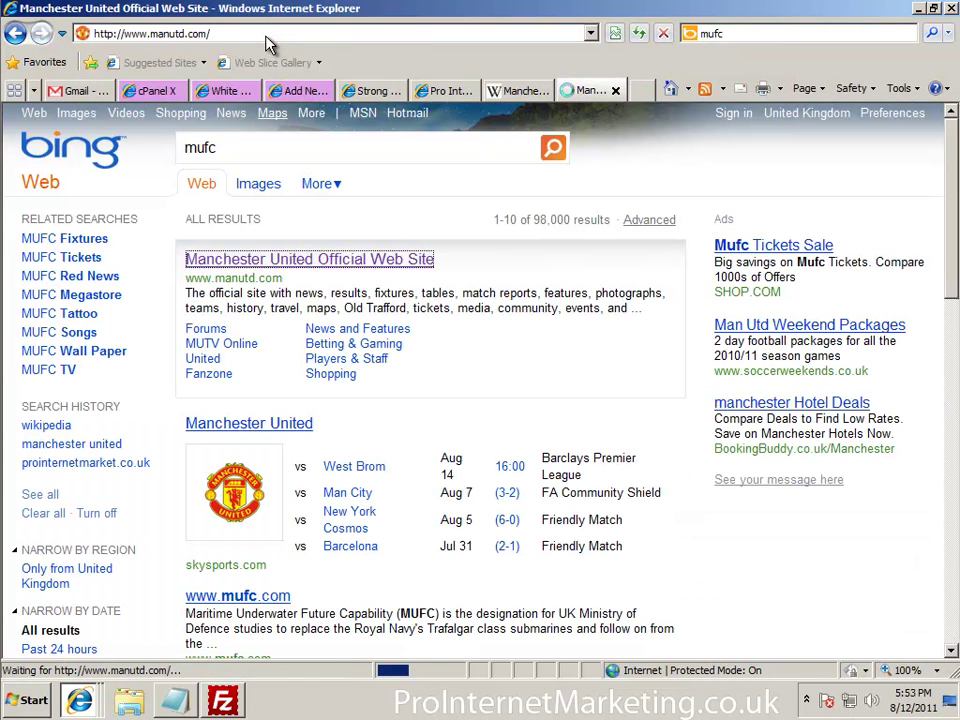
pyautogui.click(615, 91)
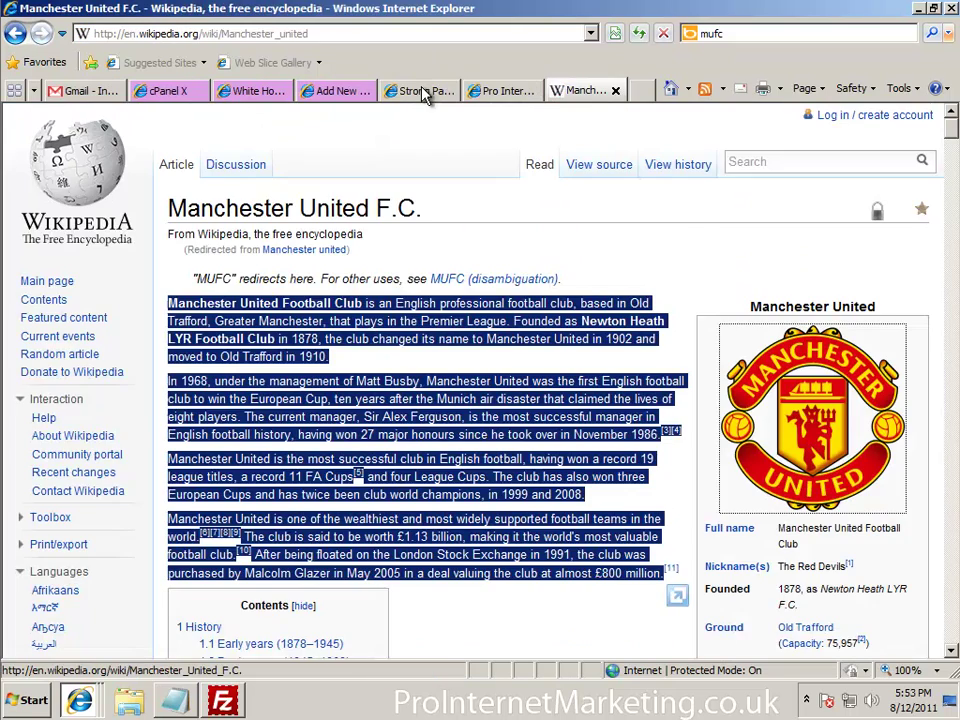
pyautogui.click(413, 92)
pyautogui.click(488, 92)
pyautogui.click(339, 91)
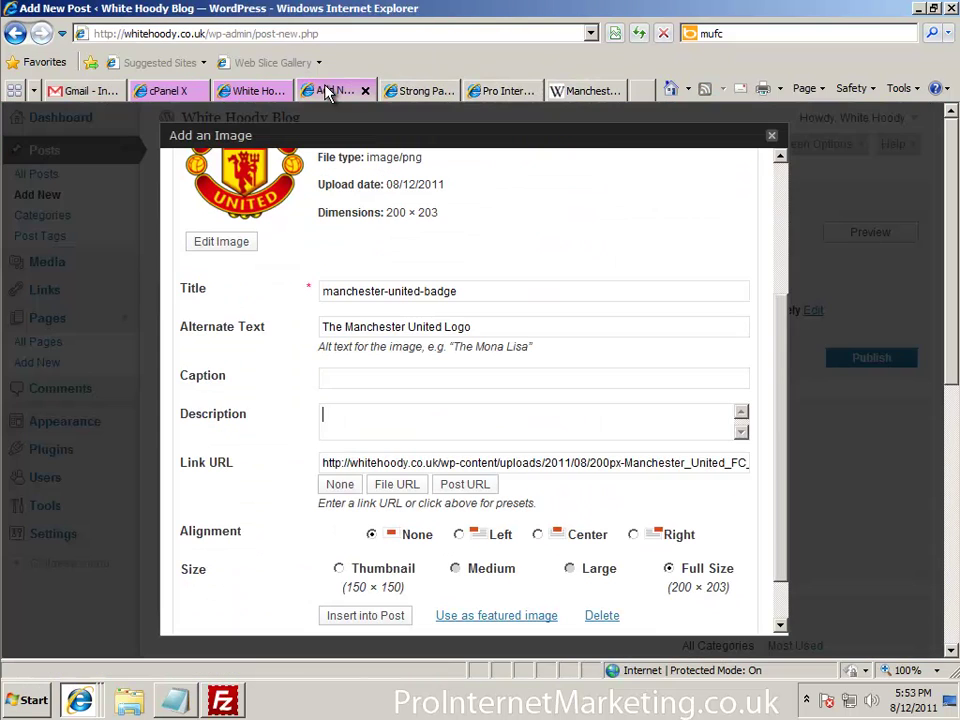
pyautogui.click(345, 489)
pyautogui.click(386, 462)
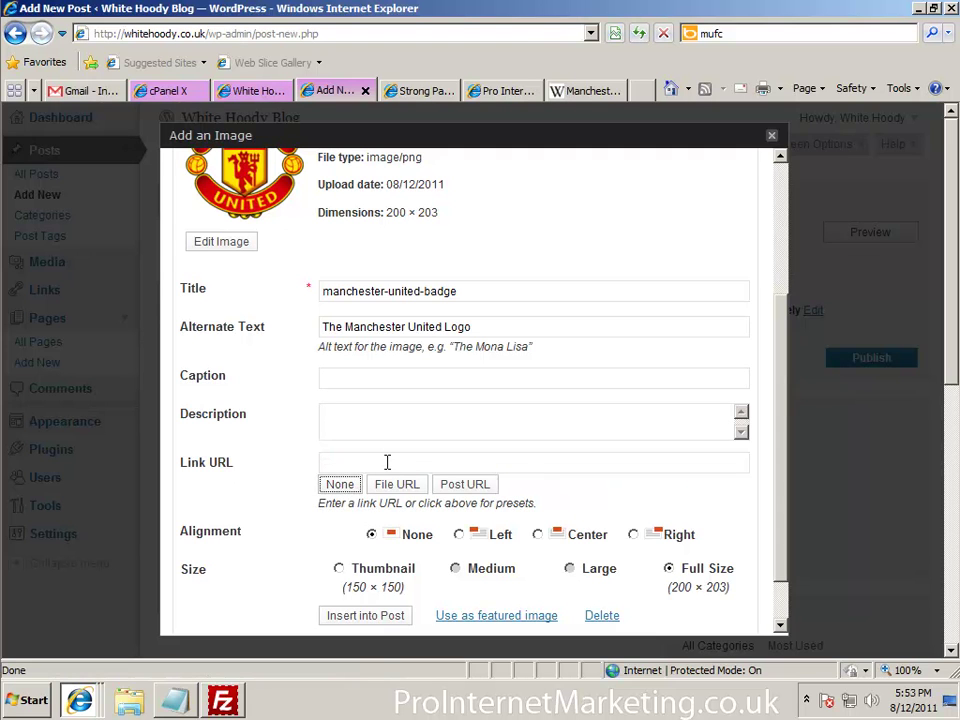
pyautogui.write('http://www.manutd.com/')
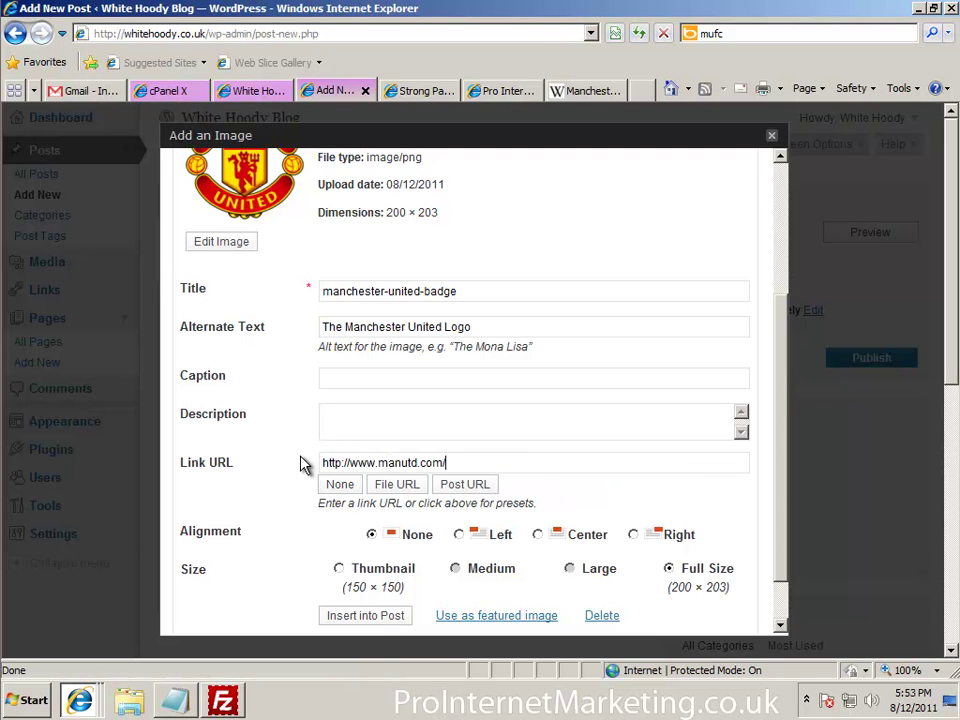
# Insert the crest image into the post at full size with no alignment.
pyautogui.scroll(-1, 372, 507)
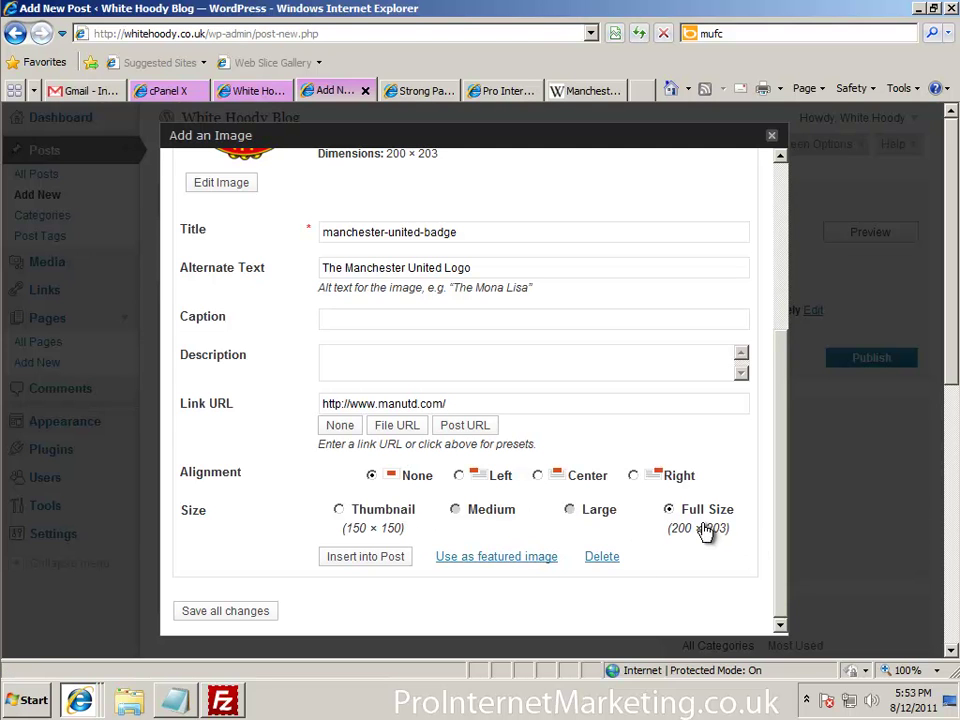
pyautogui.scroll(-3, 646, 535)
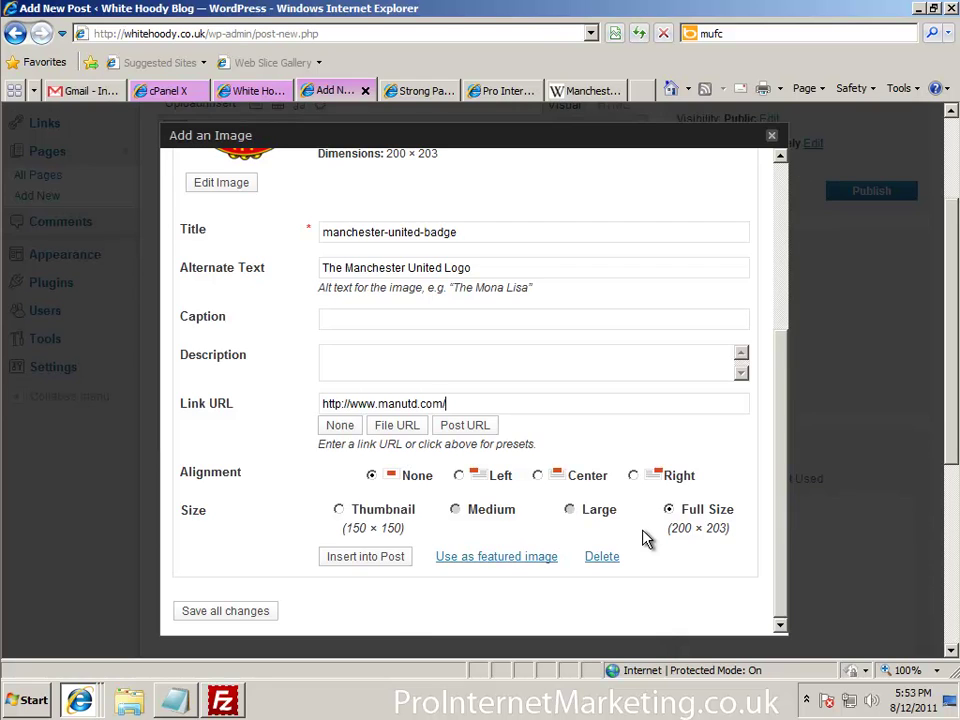
pyautogui.scroll(3, 646, 535)
pyautogui.scroll(-3, 660, 535)
pyautogui.click(372, 561)
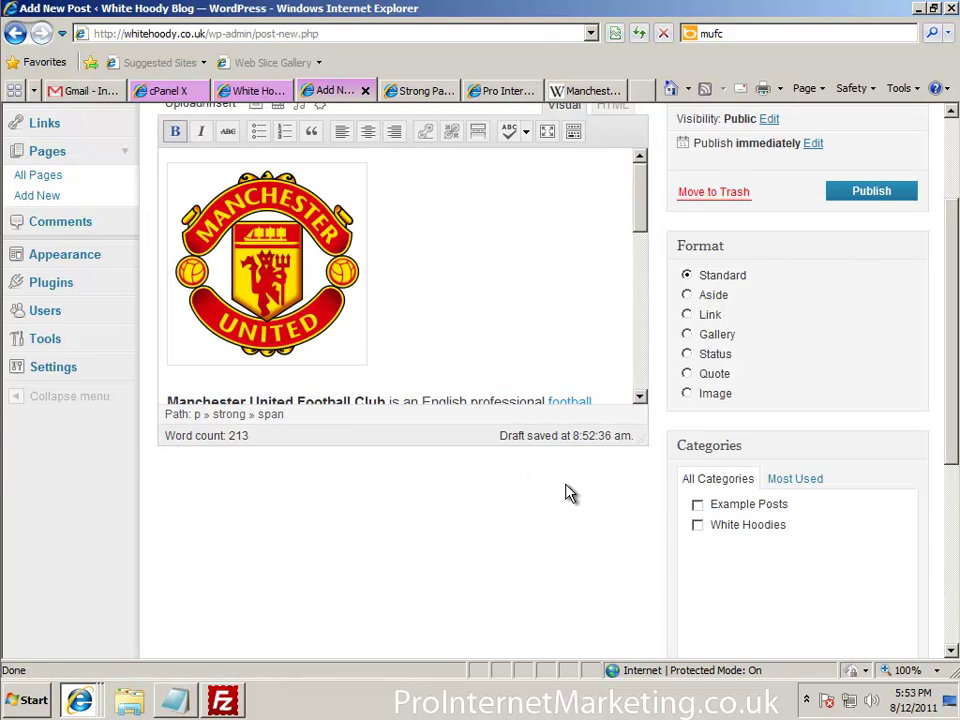
# Create a new post category named "Manchester United".
pyautogui.scroll(2, 600, 505)
pyautogui.scroll(2, 683, 521)
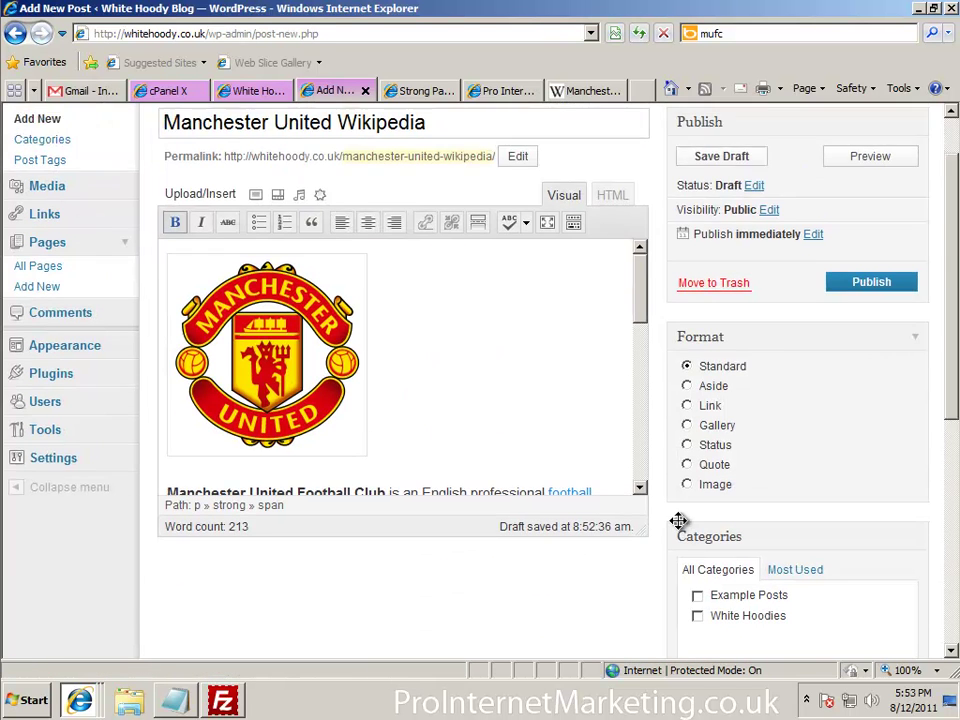
pyautogui.scroll(-8, 681, 525)
pyautogui.click(718, 545)
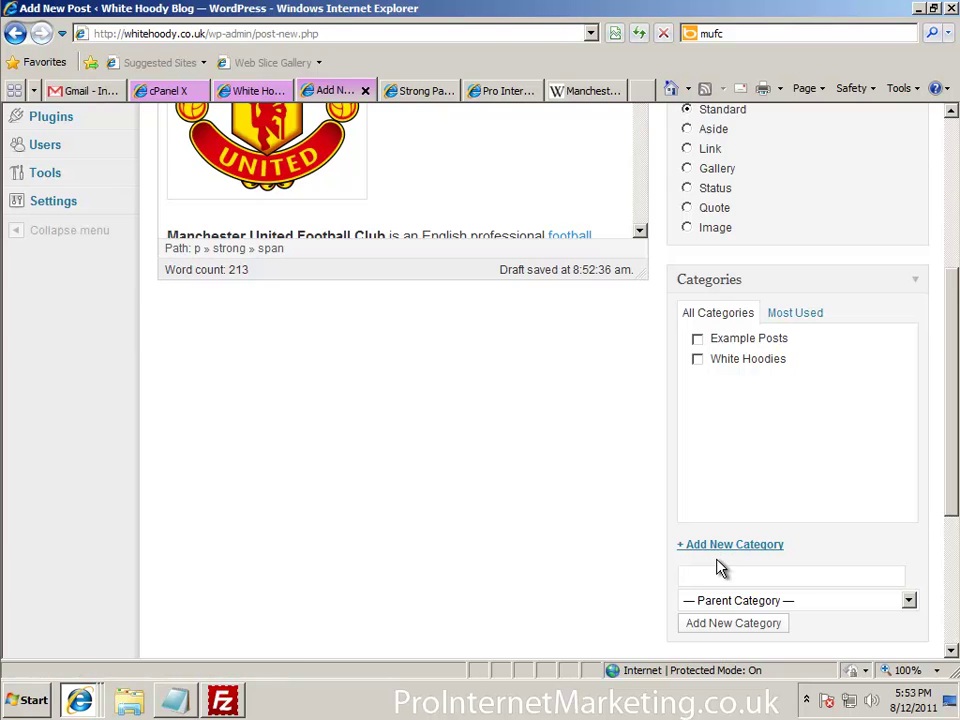
pyautogui.write('Manchester United')
pyautogui.click(720, 625)
# Copy the entire content of the post, from the crest image to the last paragraph.
pyautogui.scroll(5, 620, 380)
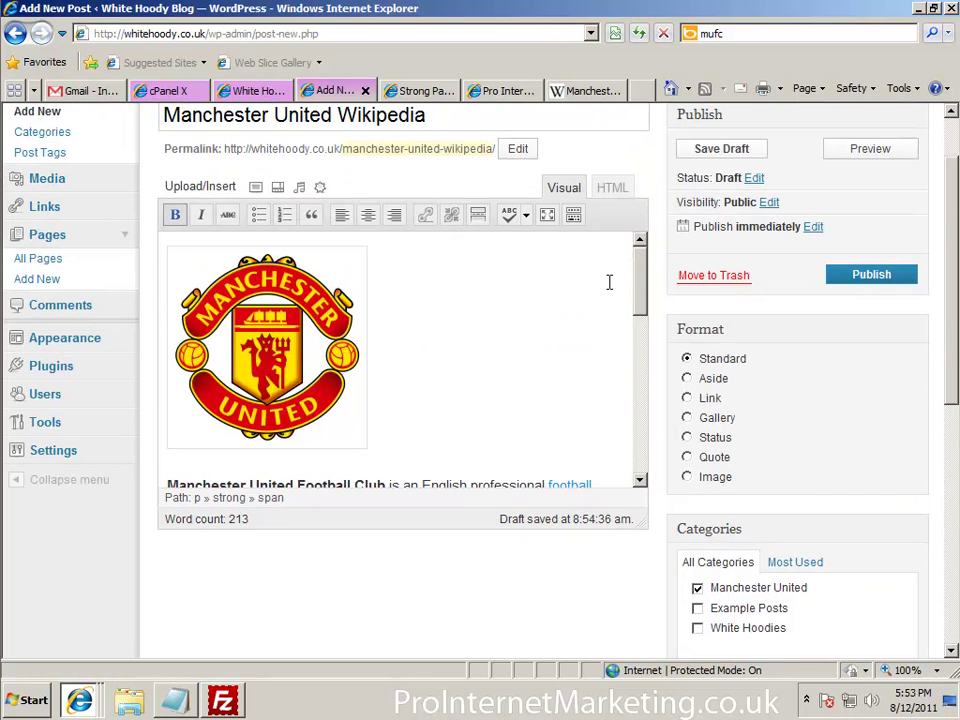
pyautogui.click(529, 347)
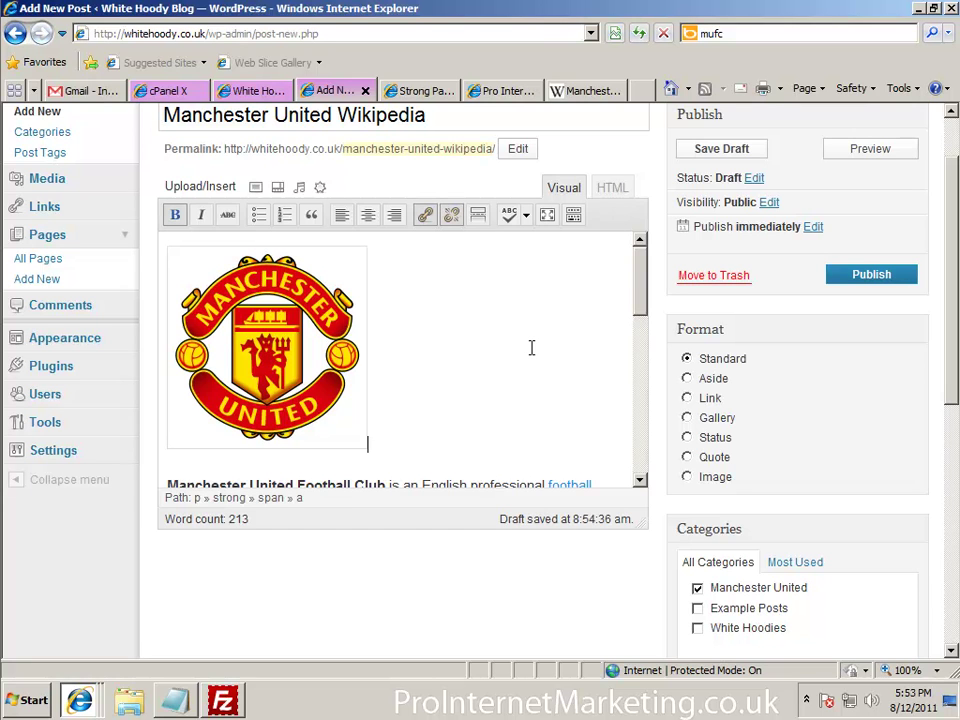
pyautogui.hotkey('ctrl', 'a')
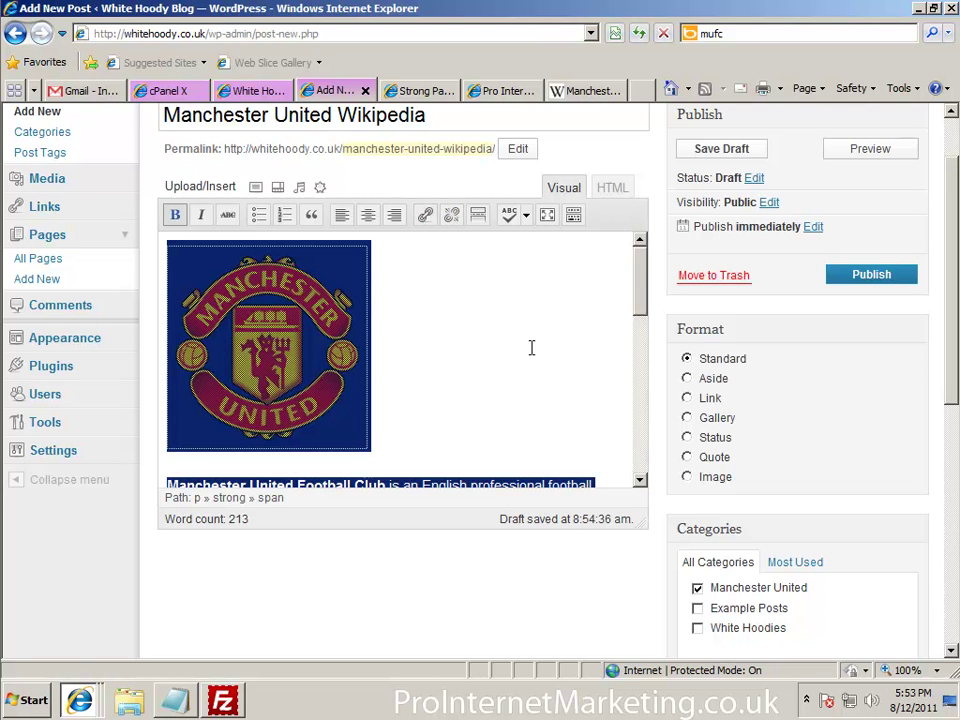
pyautogui.click(531, 347)
pyautogui.moveTo(641, 306); pyautogui.dragTo(619, 455)
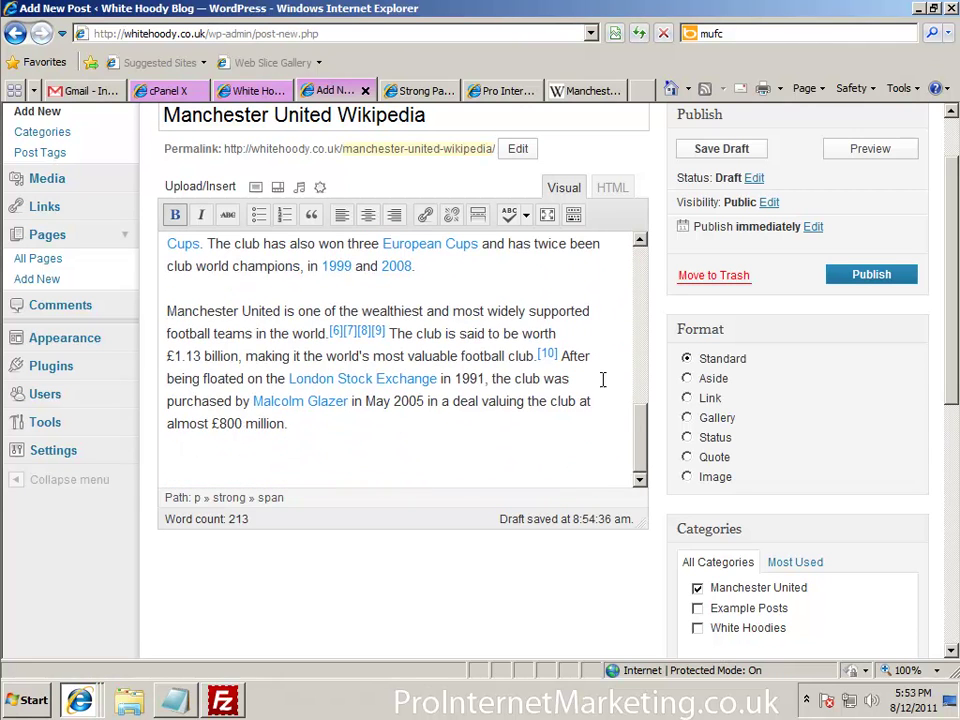
# Open the QuickTags page from the Pro Internet Marketing site and paste the copied post into its text box.
pyautogui.click(510, 92)
pyautogui.scroll(8, 560, 343)
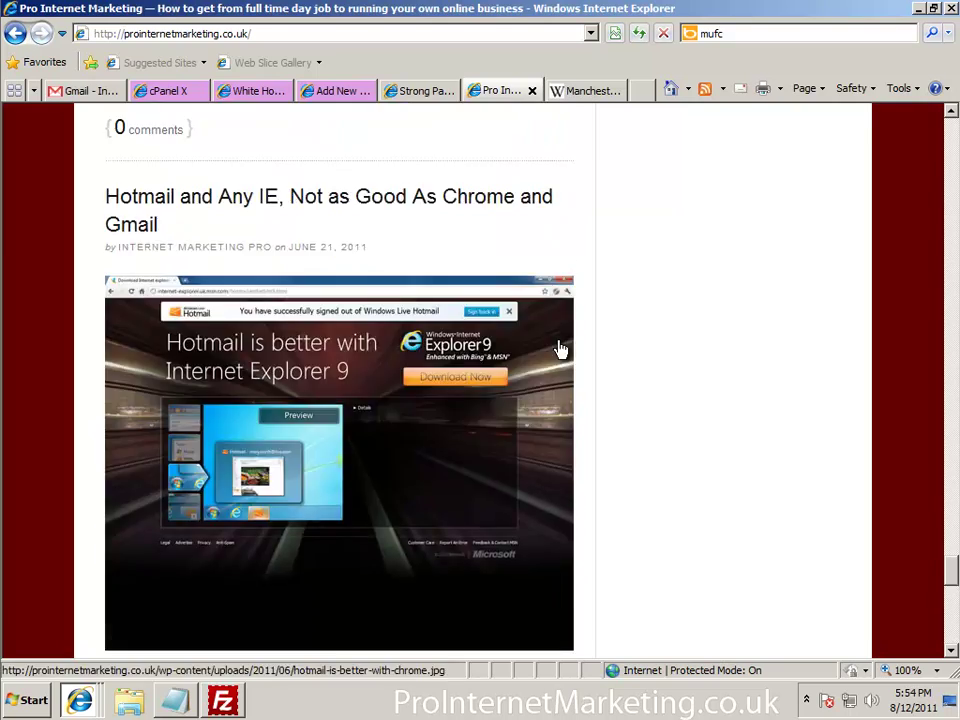
pyautogui.moveTo(954, 557); pyautogui.dragTo(953, 115)
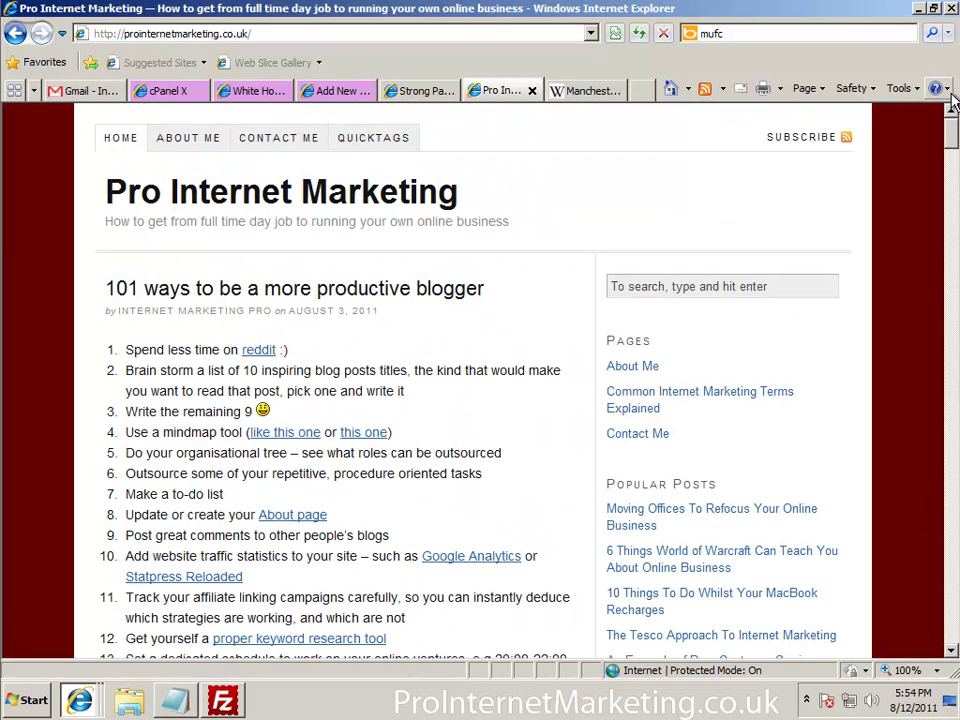
pyautogui.click(400, 139)
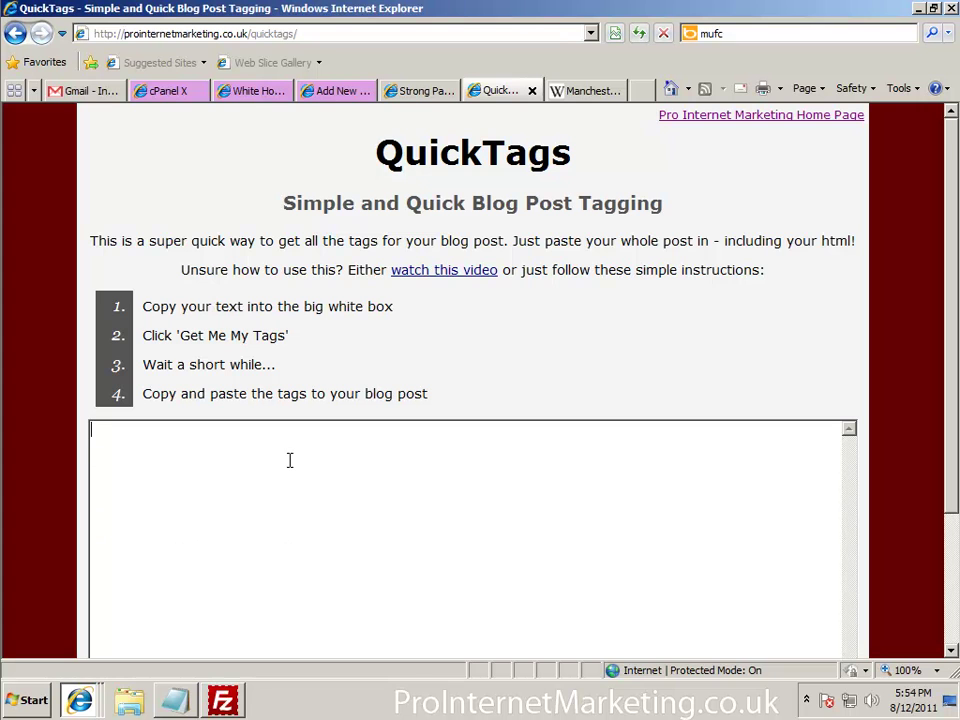
pyautogui.hotkey('ctrl', 'v')
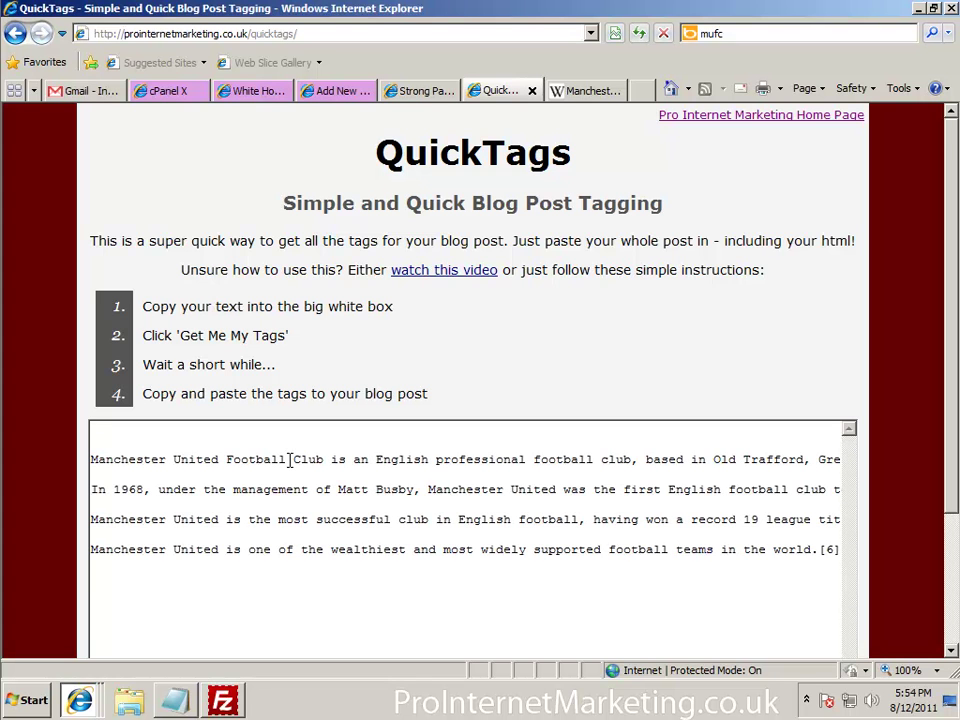
# Go back to the post, reselect everything from its end up to the crest image, and copy it again.
pyautogui.click(330, 91)
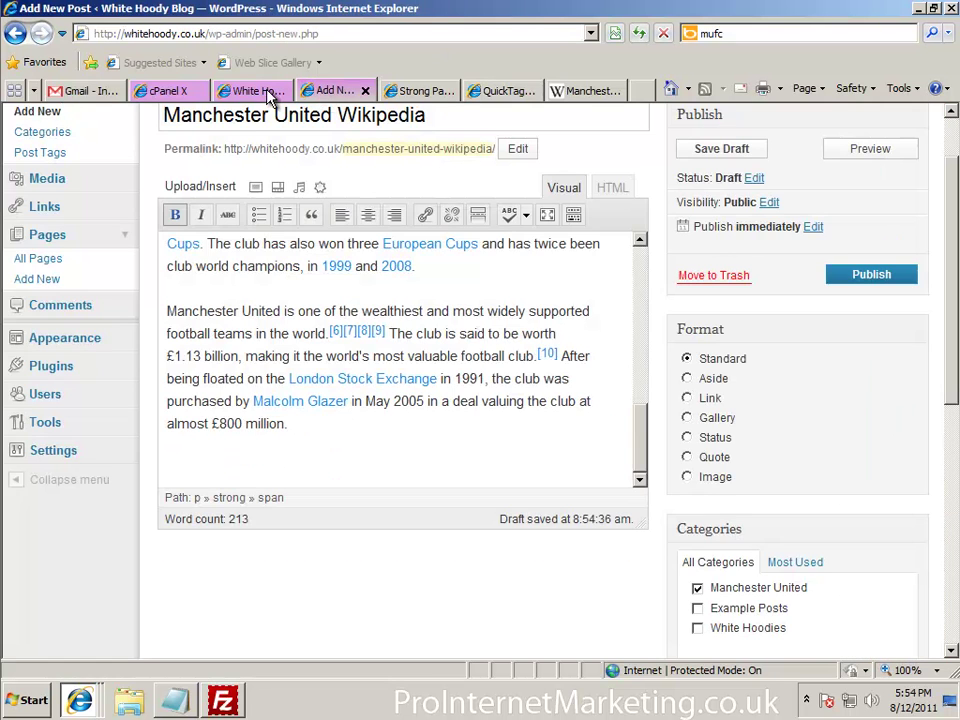
pyautogui.click(362, 435)
pyautogui.moveTo(641, 473); pyautogui.dragTo(654, 253)
pyautogui.scroll(-10, 615, 452)
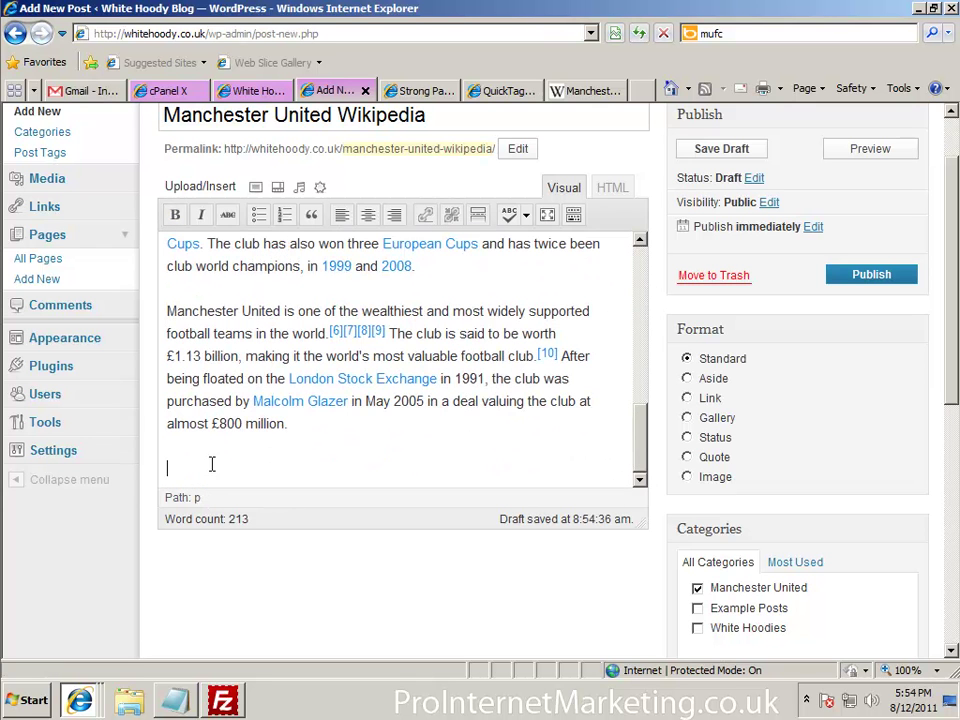
pyautogui.moveTo(170, 423); pyautogui.dragTo(160, 118)
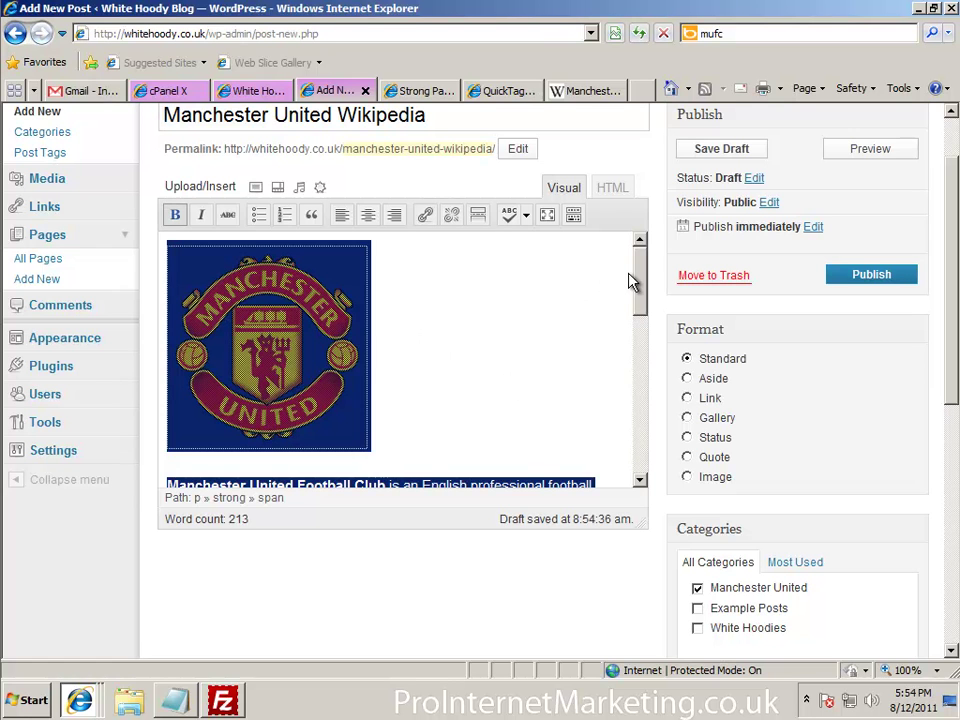
pyautogui.moveTo(645, 295); pyautogui.dragTo(637, 481)
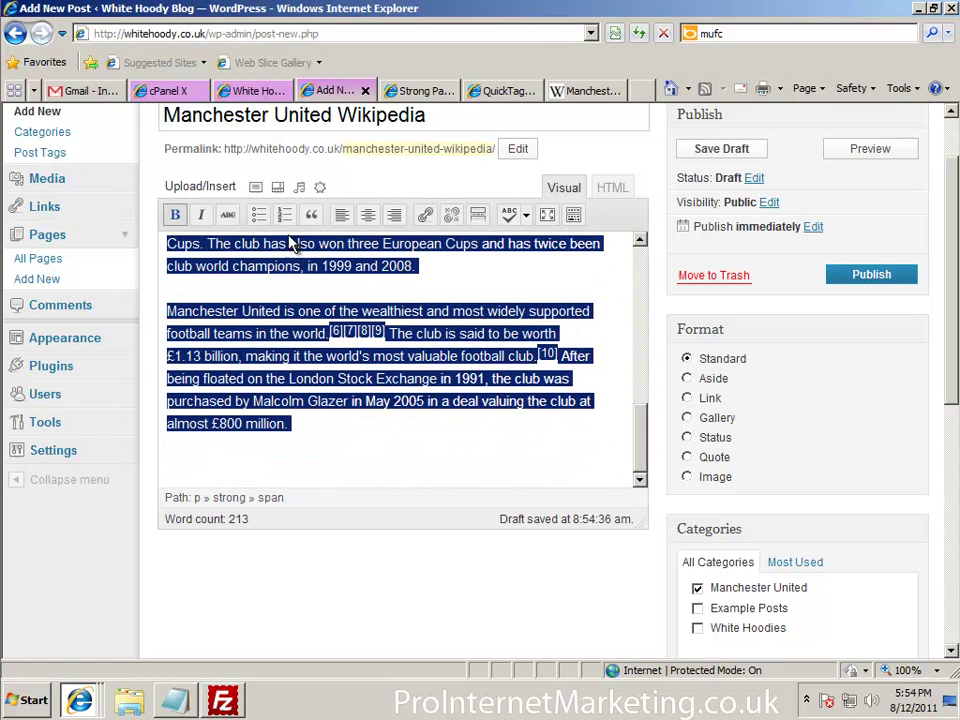
pyautogui.rightClick(266, 364)
pyautogui.click(302, 406)
# Replace the text in the QuickTags box with the newly copied post content.
pyautogui.click(498, 91)
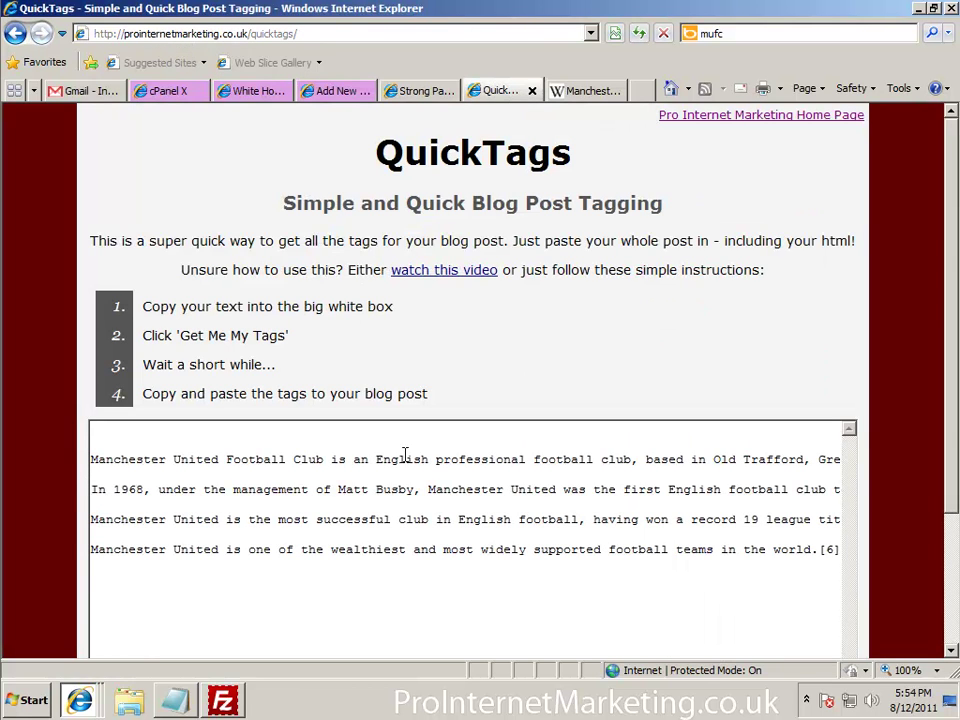
pyautogui.hotkey('ctrl', 'a')
pyautogui.press('Delete')
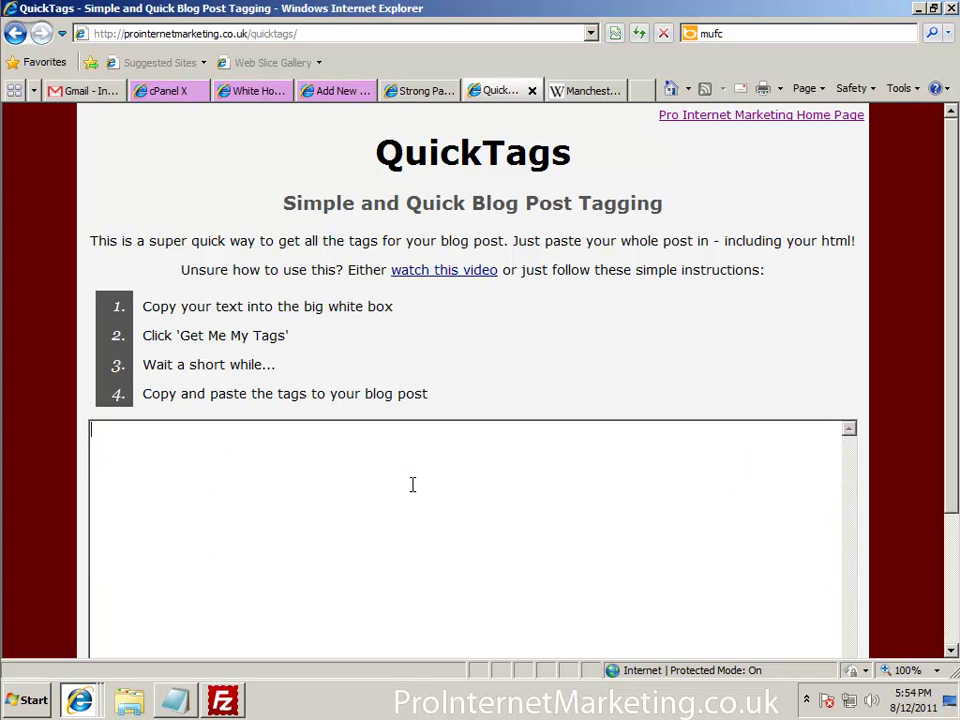
pyautogui.rightClick(283, 465)
pyautogui.click(333, 533)
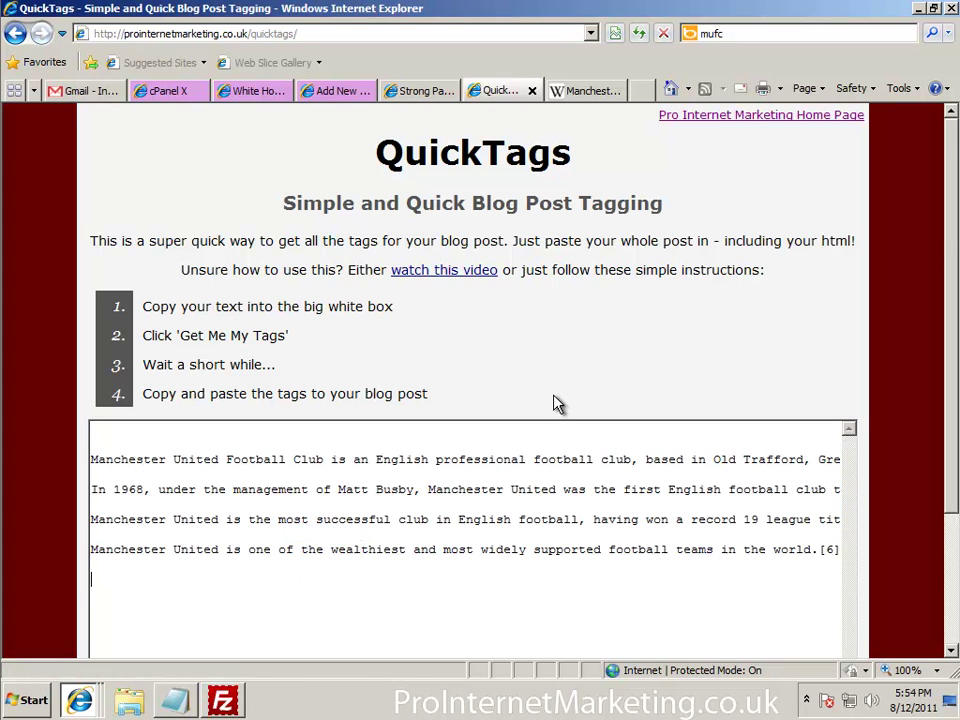
# Generate the tags for the pasted text in QuickTags and copy the complete tag list.
pyautogui.scroll(-3, 878, 408)
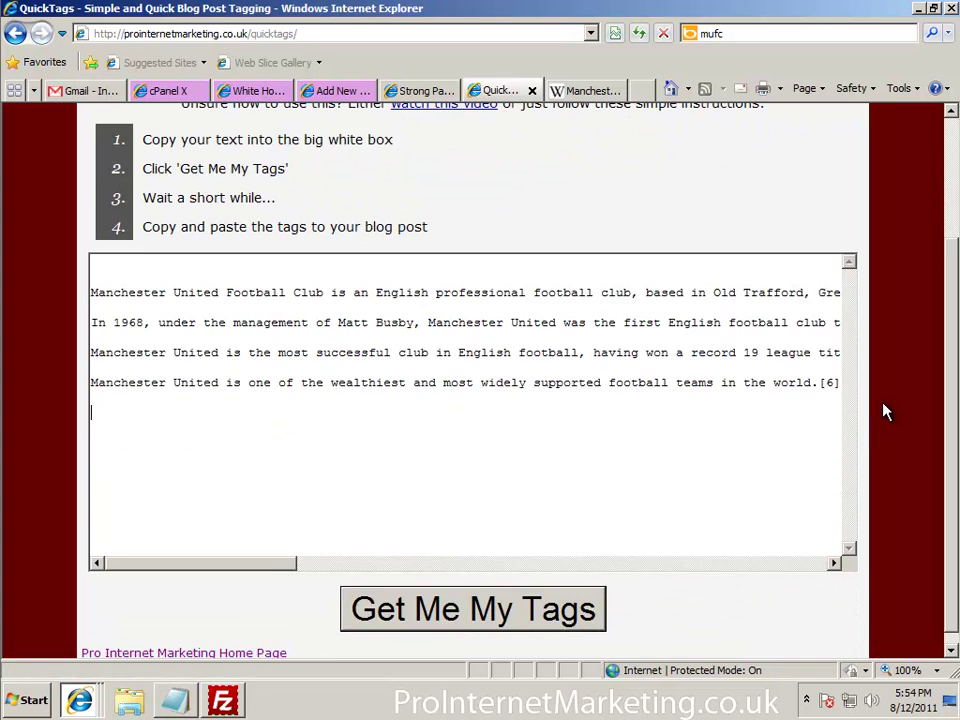
pyautogui.click(494, 610)
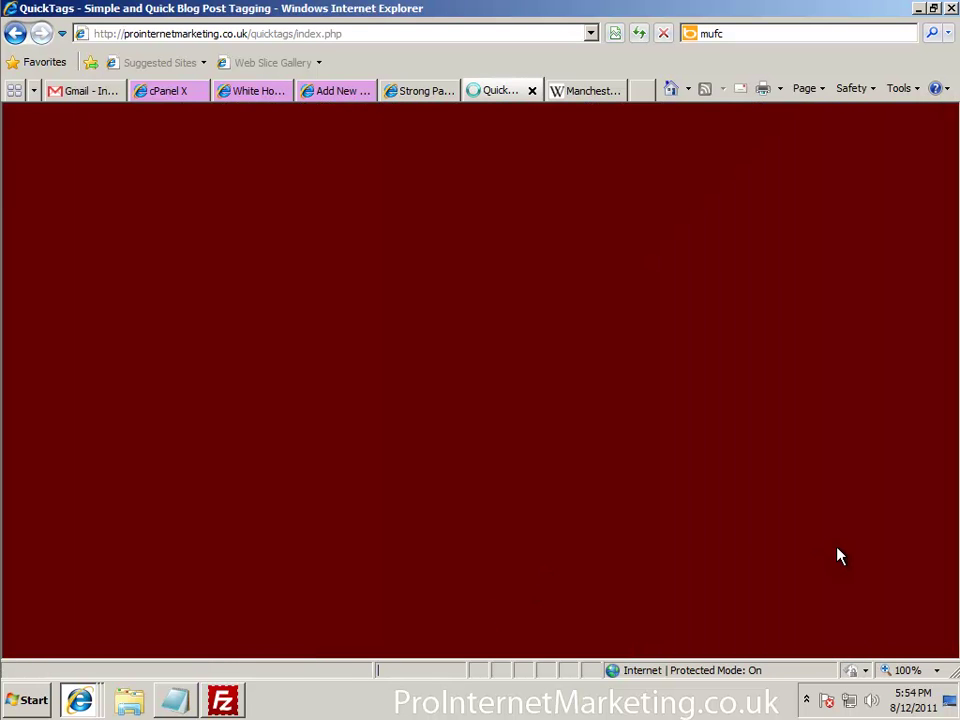
pyautogui.scroll(-7, 857, 583)
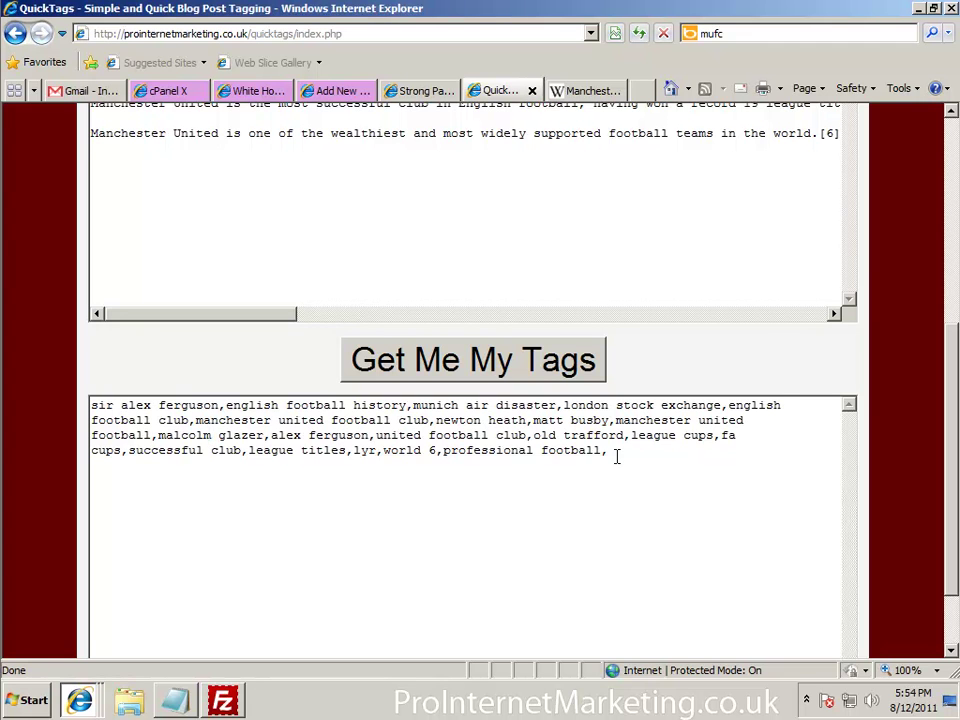
pyautogui.moveTo(567, 443); pyautogui.dragTo(88, 400)
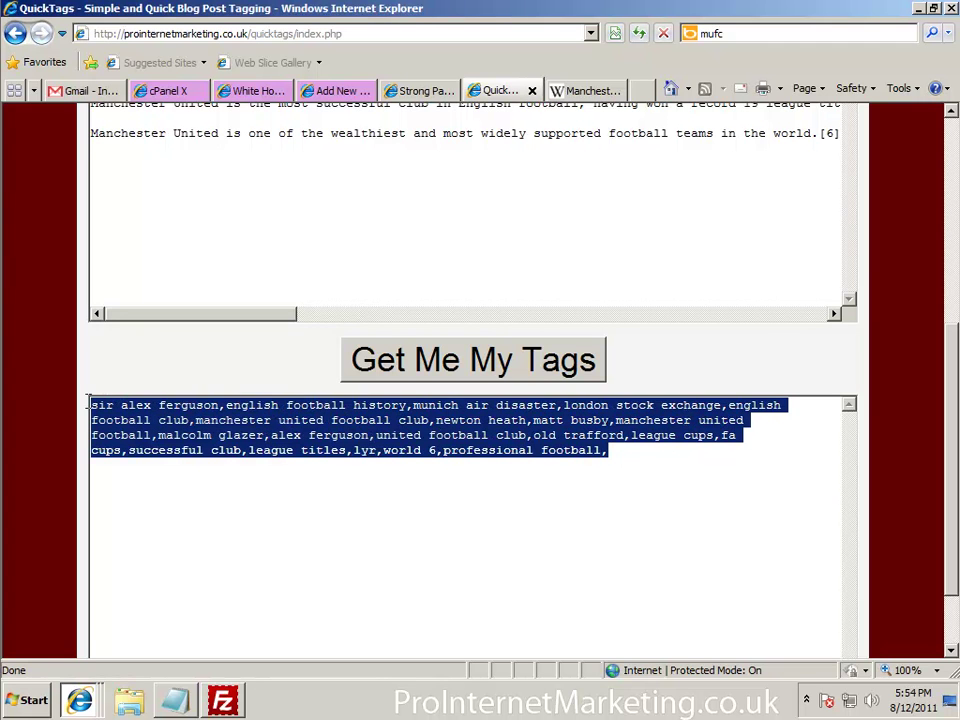
pyautogui.rightClick(253, 437)
pyautogui.click(289, 482)
# Paste the copied tag list into the post's tags, add them all, and check the result.
pyautogui.click(253, 91)
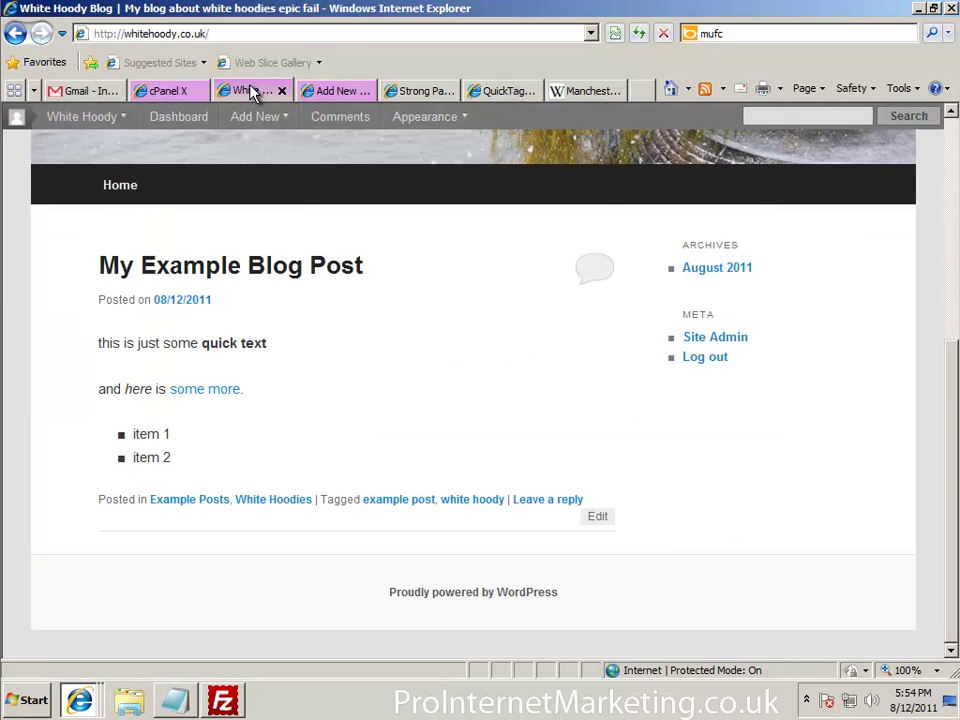
pyautogui.click(300, 90)
pyautogui.scroll(-5, 789, 469)
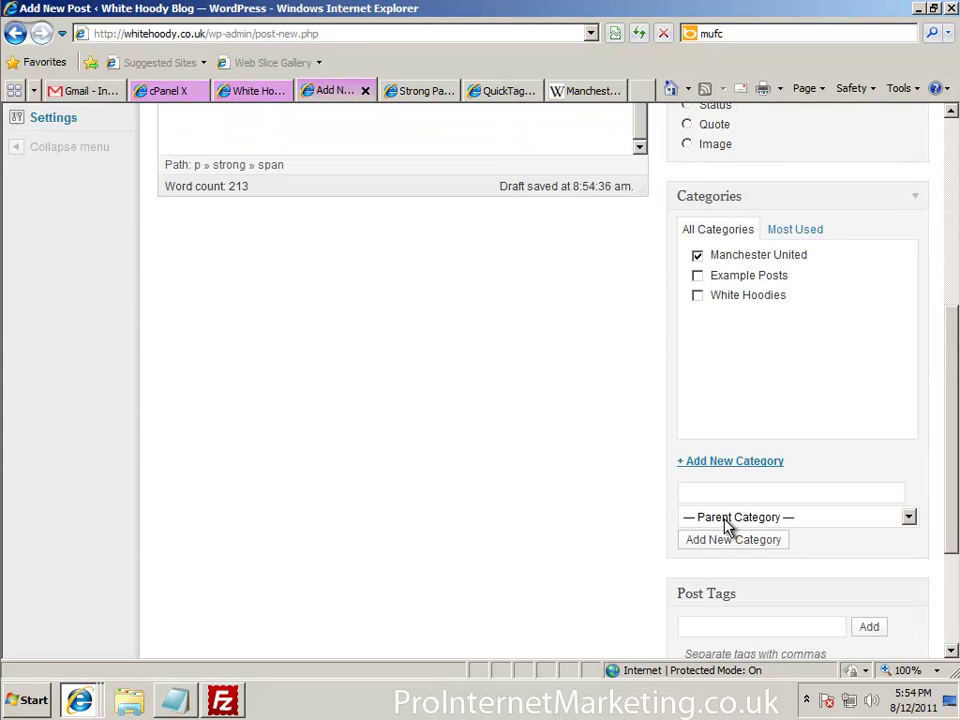
pyautogui.scroll(-1, 733, 540)
pyautogui.rightClick(727, 541)
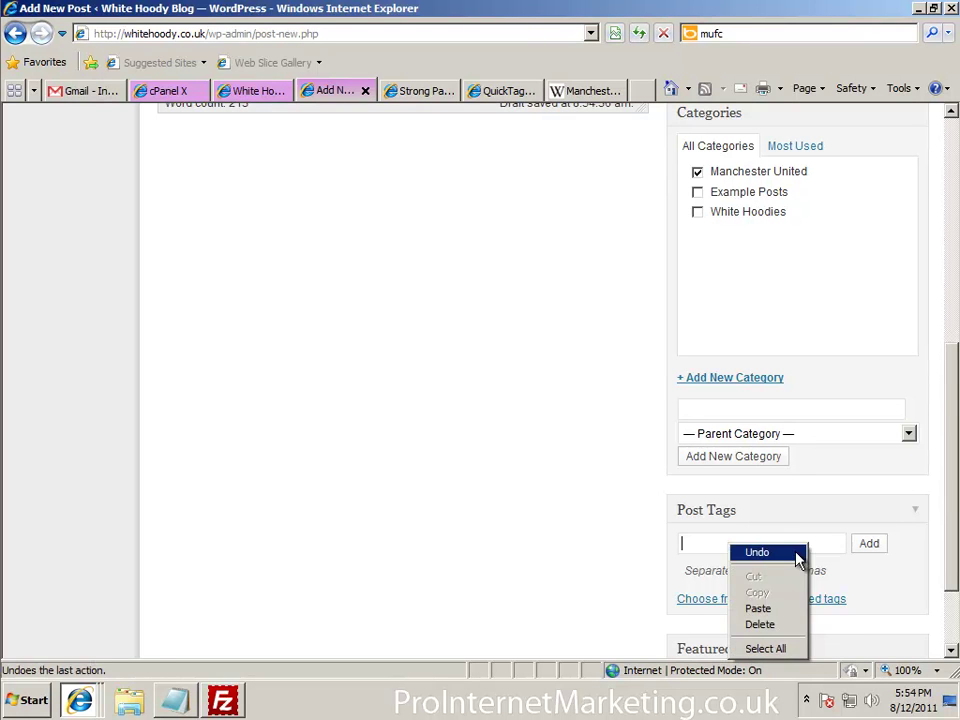
pyautogui.click(754, 609)
pyautogui.click(869, 544)
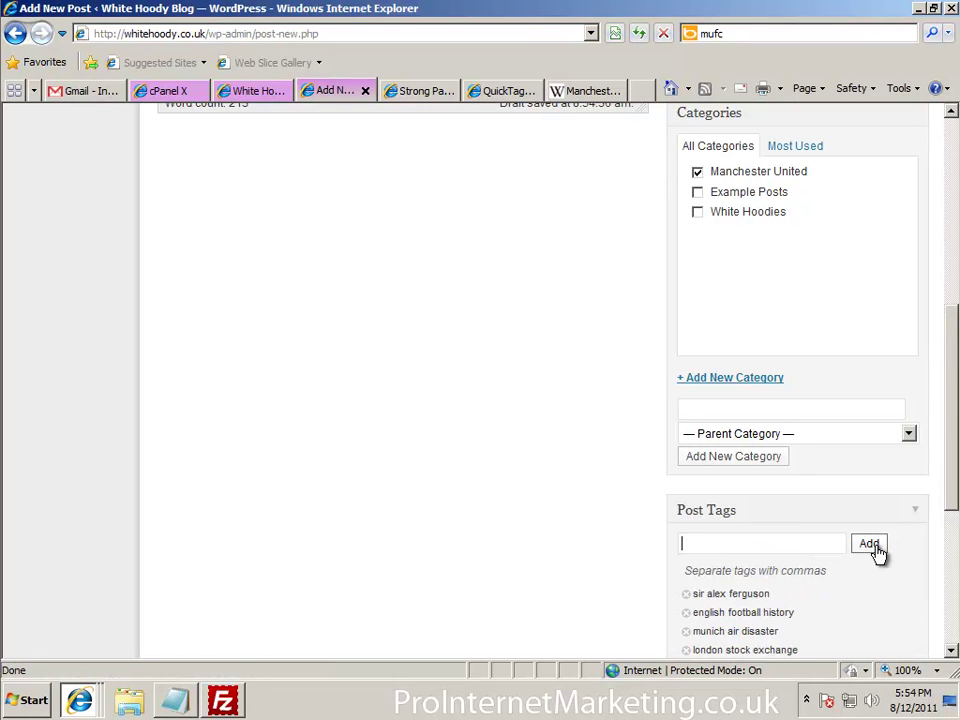
pyautogui.scroll(-2, 600, 551)
pyautogui.scroll(-3, 797, 508)
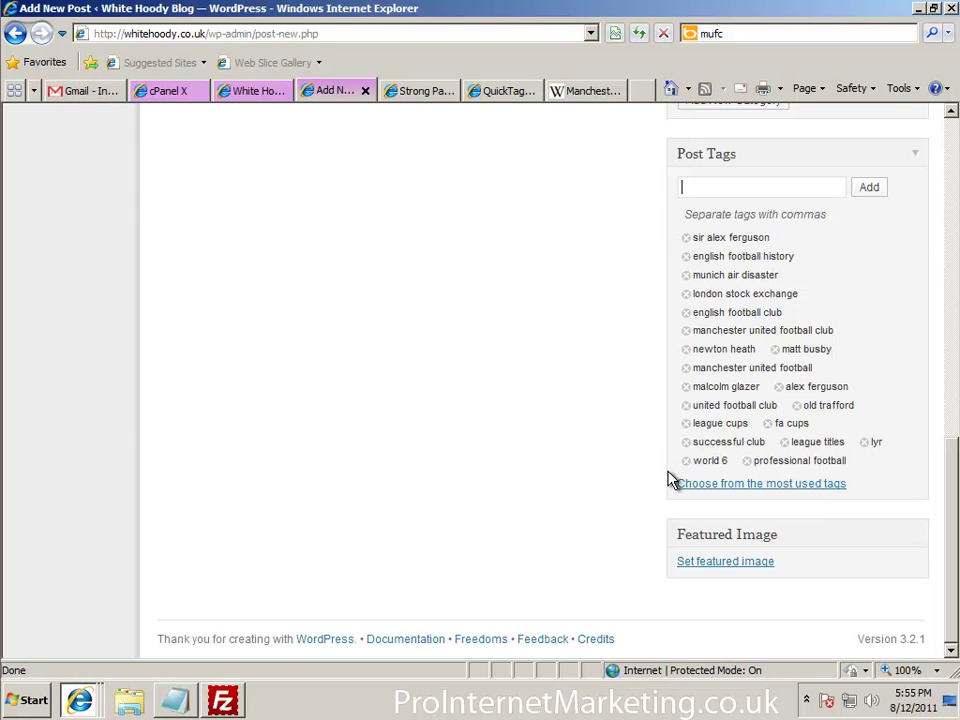
# Preview the unpublished post, look through its title, image area and text, and close the preview.
pyautogui.scroll(3, 600, 300)
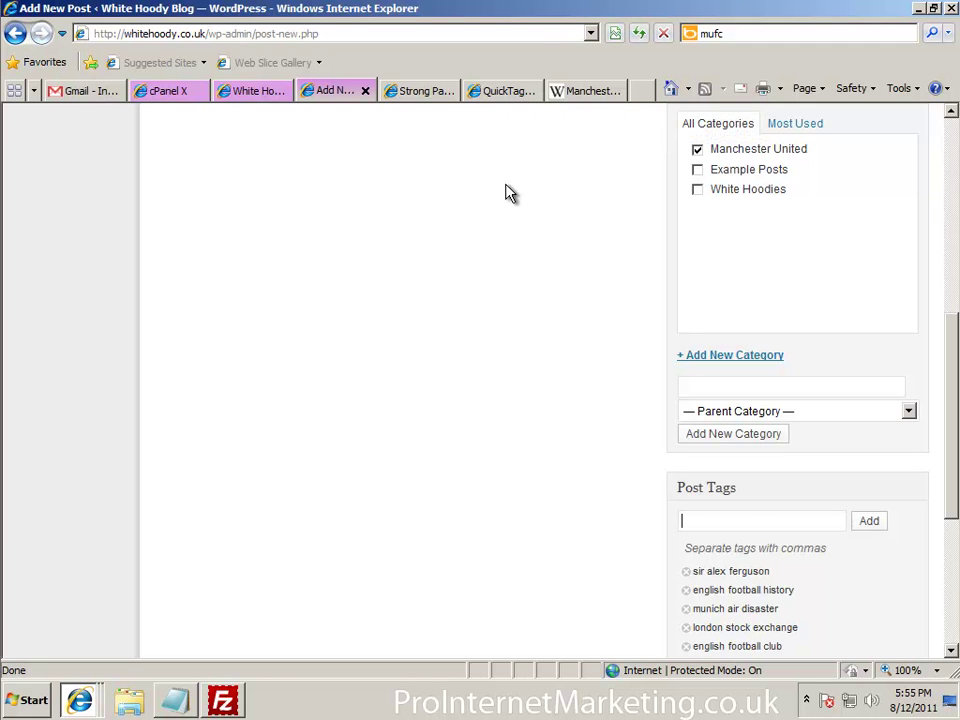
pyautogui.scroll(3, 537, 489)
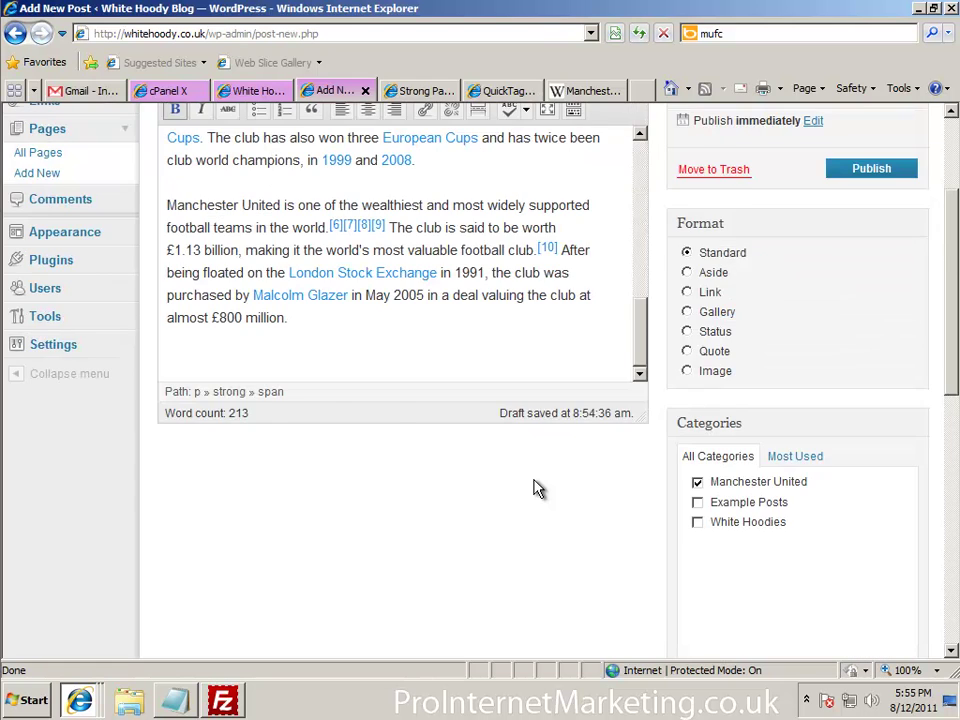
pyautogui.scroll(2, 537, 489)
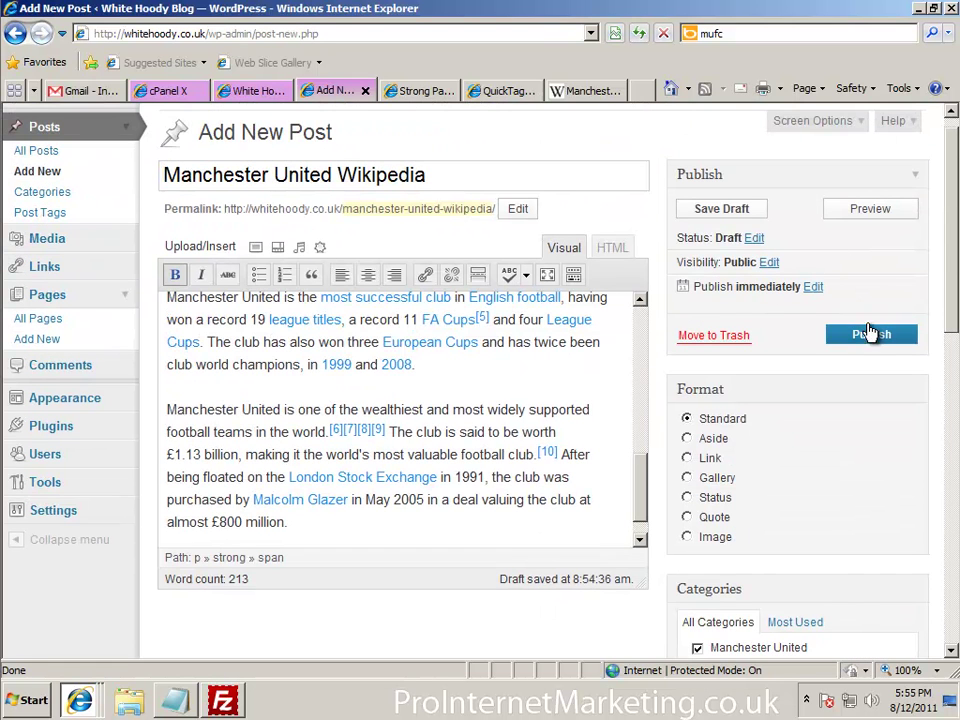
pyautogui.click(870, 210)
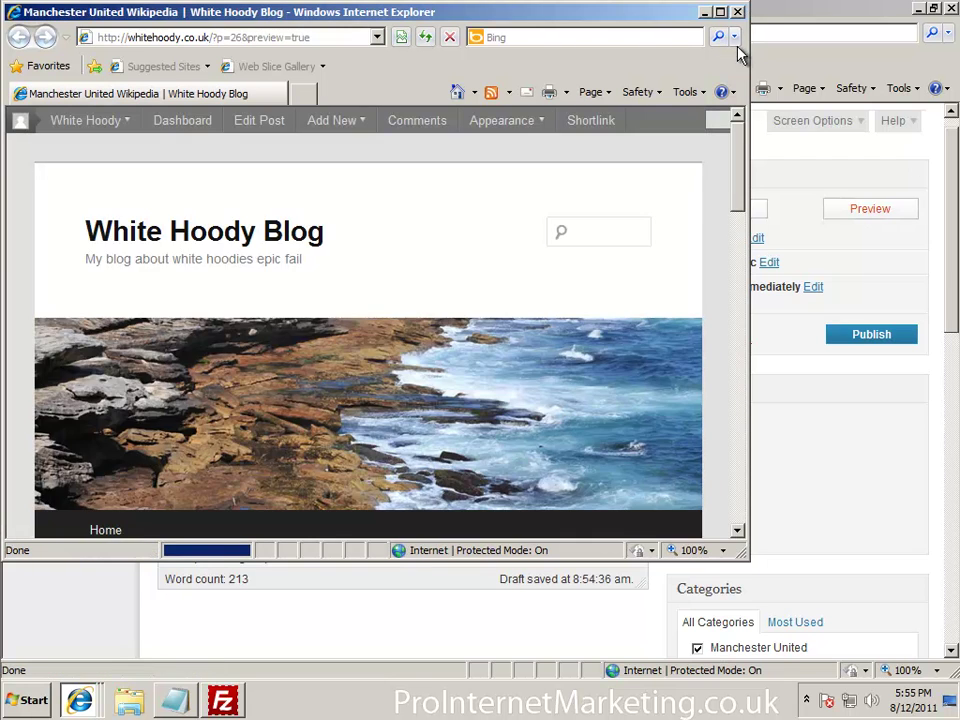
pyautogui.moveTo(740, 154); pyautogui.dragTo(732, 262)
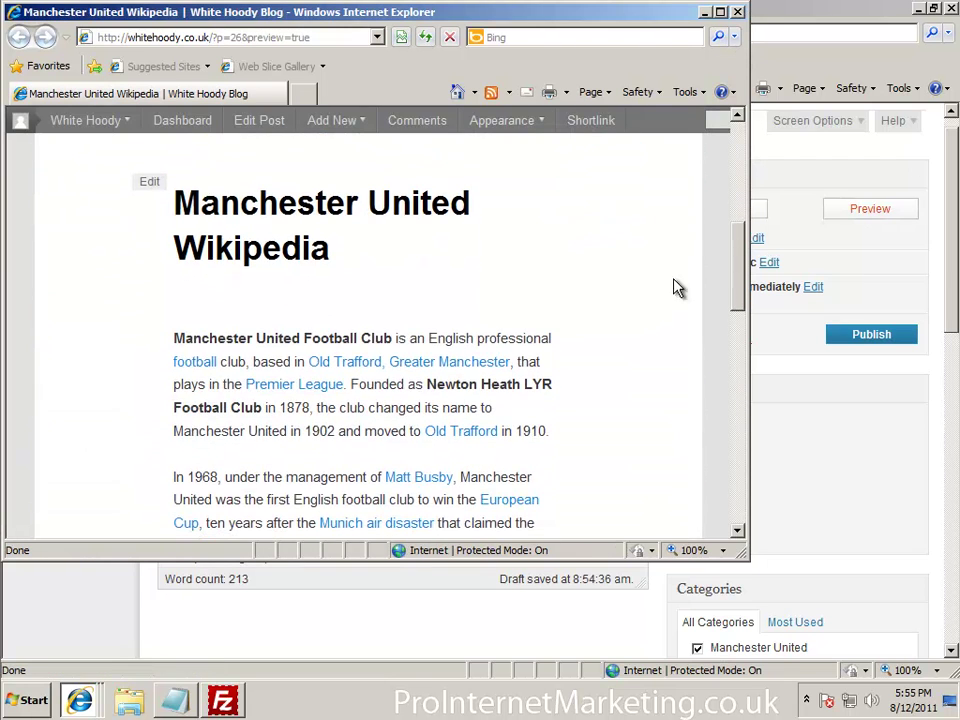
pyautogui.scroll(-8, 628, 300)
pyautogui.scroll(10, 626, 302)
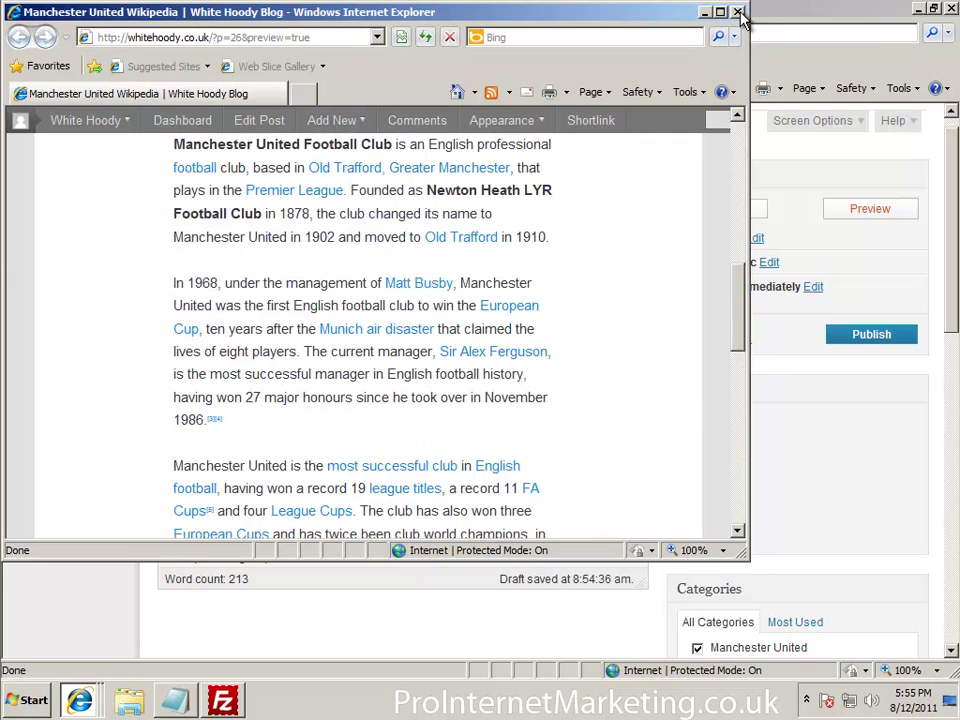
pyautogui.click(741, 16)
# Check the crest image at the start of the post and save the post as a draft.
pyautogui.scroll(6, 544, 350)
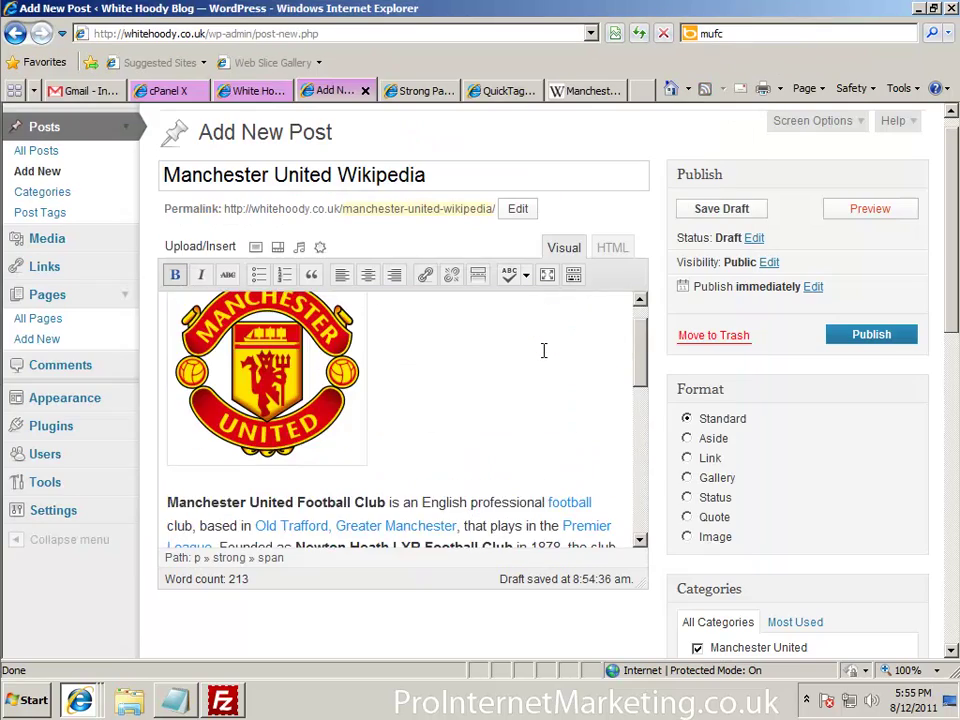
pyautogui.scroll(3, 544, 350)
pyautogui.click(256, 411)
pyautogui.click(519, 392)
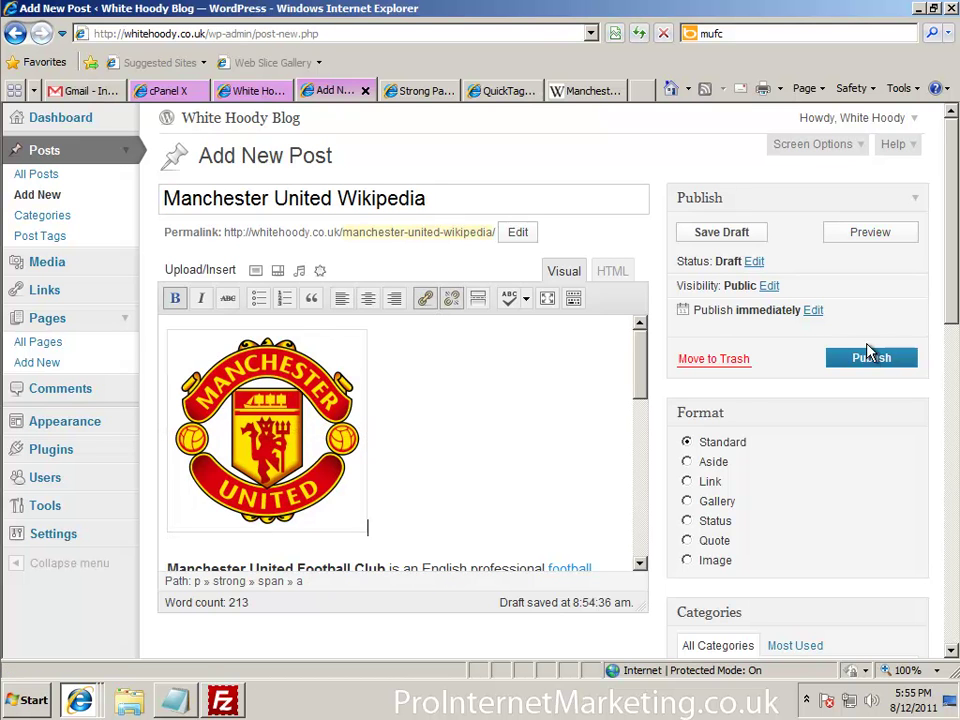
pyautogui.click(719, 236)
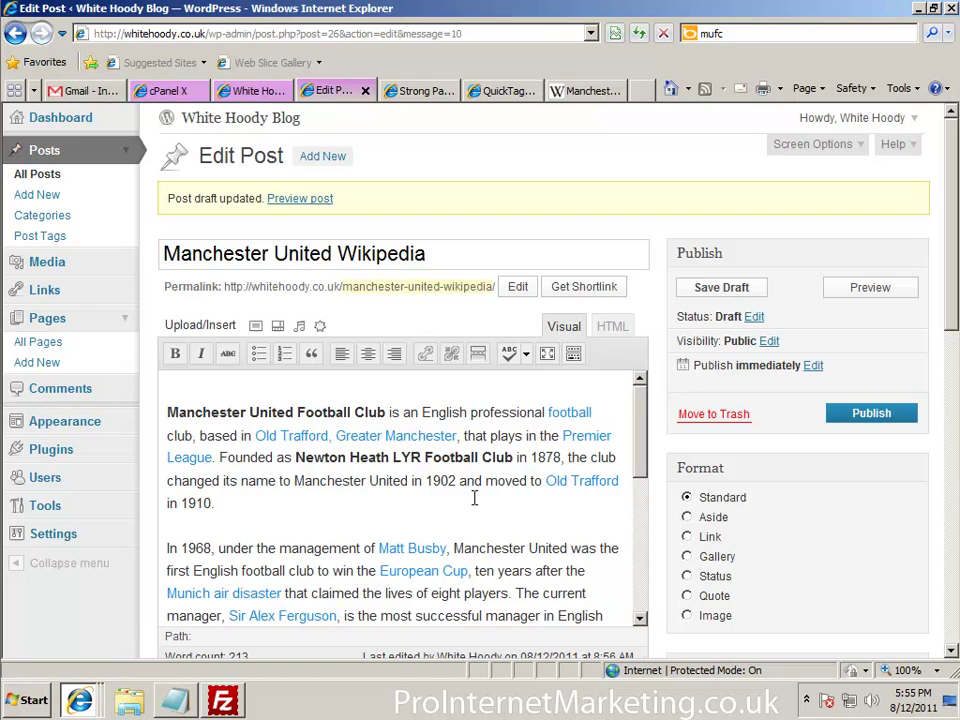
# Try to add a clean empty line above the post's opening paragraph.
pyautogui.scroll(-1, 400, 470)
pyautogui.scroll(1, 290, 424)
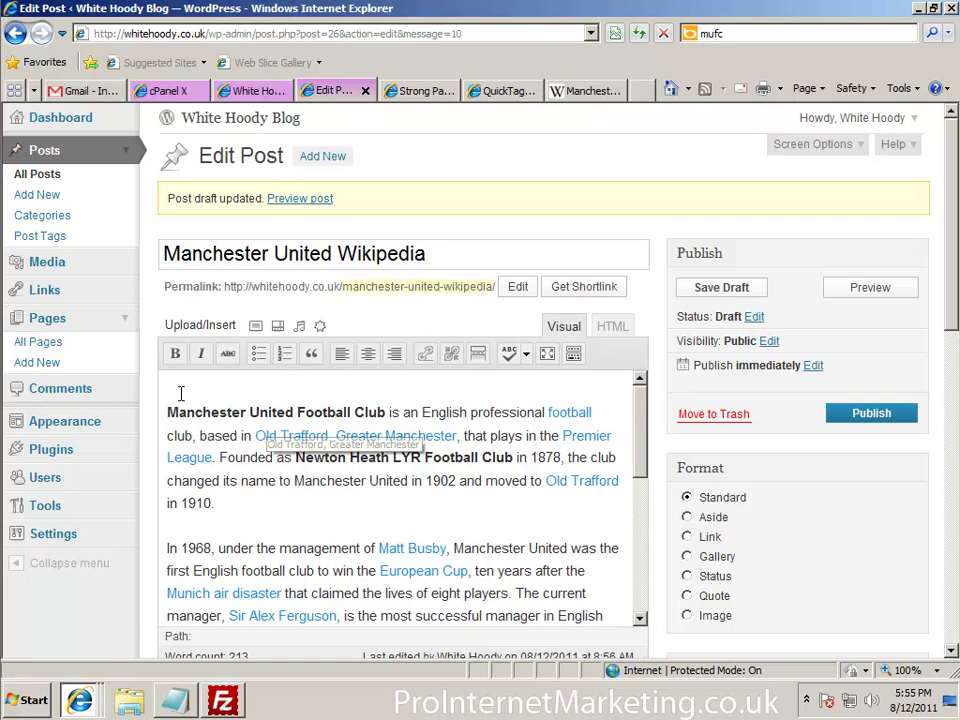
pyautogui.click(335, 398)
pyautogui.press('Return')
pyautogui.press('Up')
pyautogui.press('Delete')
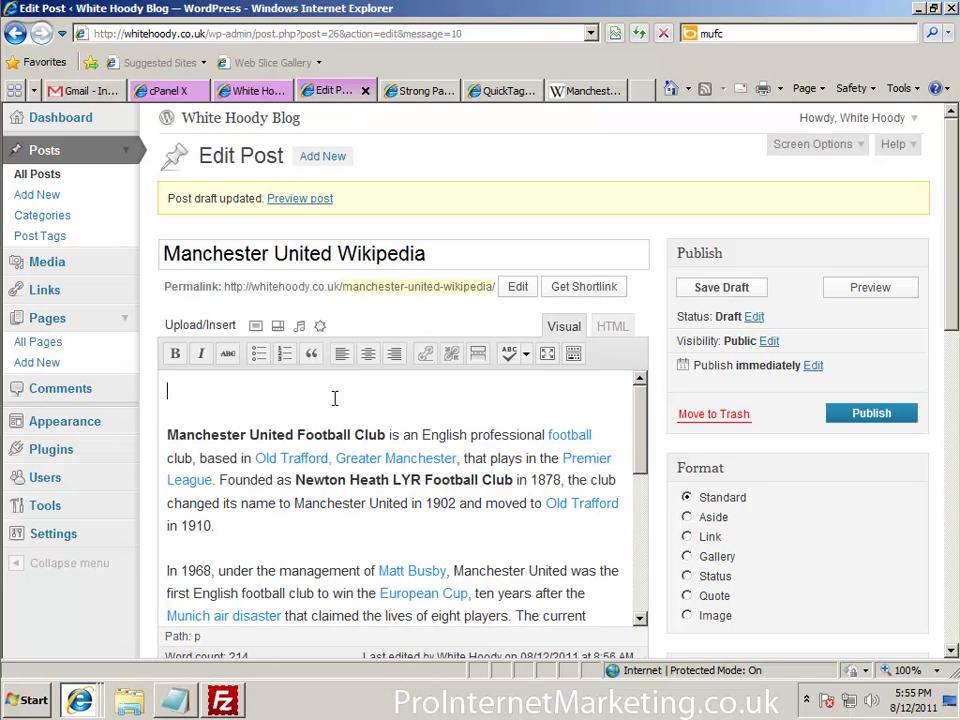
pyautogui.hotkey('ctrl', 'b')
# Delete the empty strong tags at the start of the post's HTML source and return to the visual editor.
pyautogui.click(613, 325)
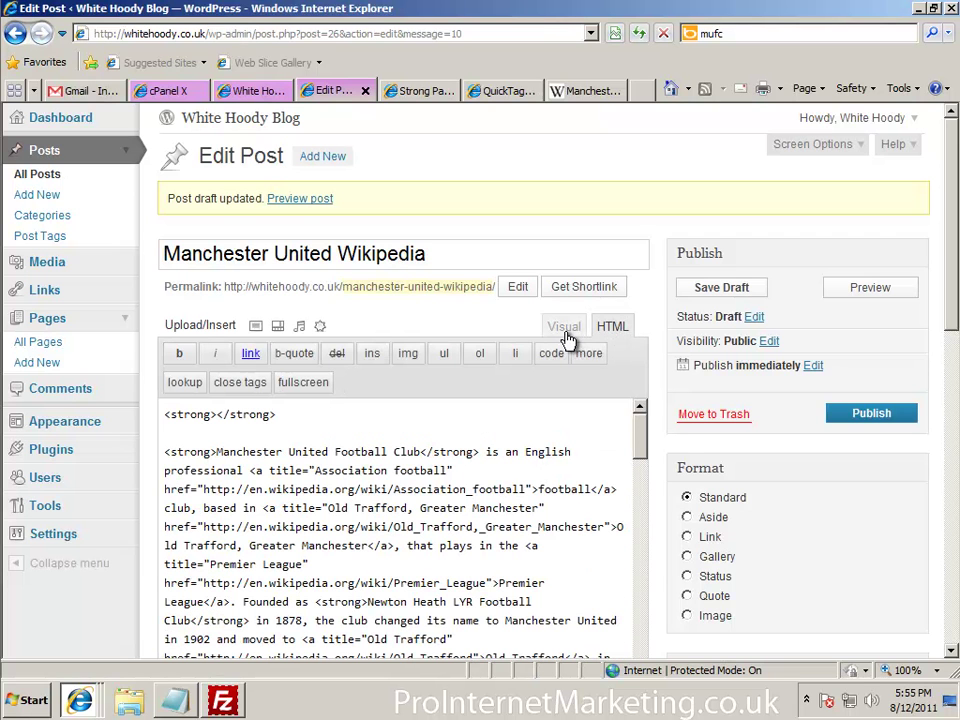
pyautogui.moveTo(297, 420); pyautogui.dragTo(143, 418)
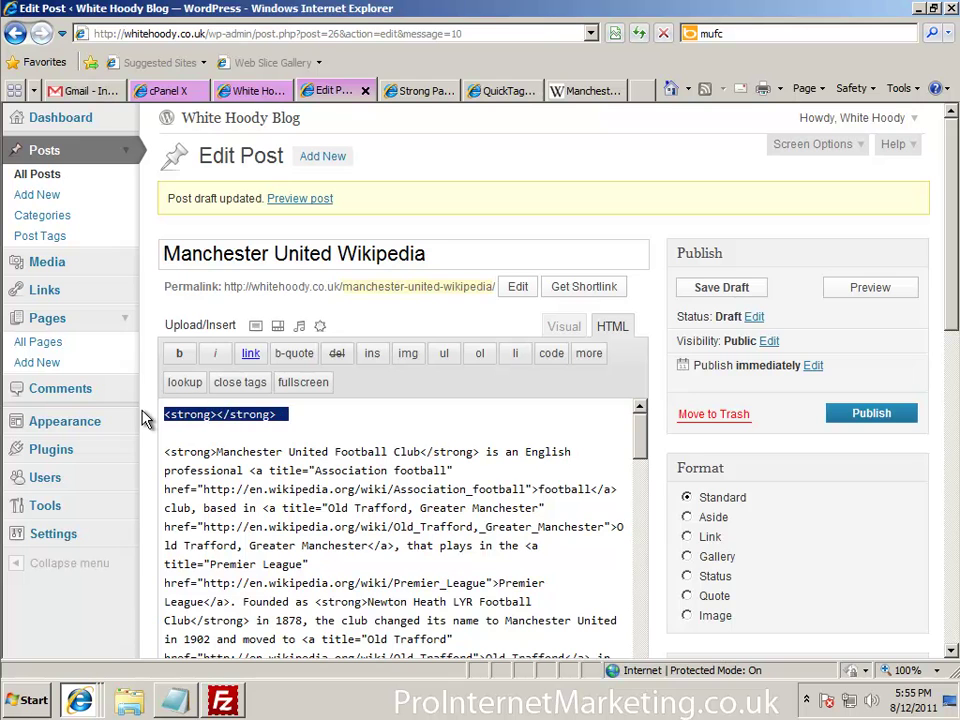
pyautogui.press('Delete')
pyautogui.click(566, 327)
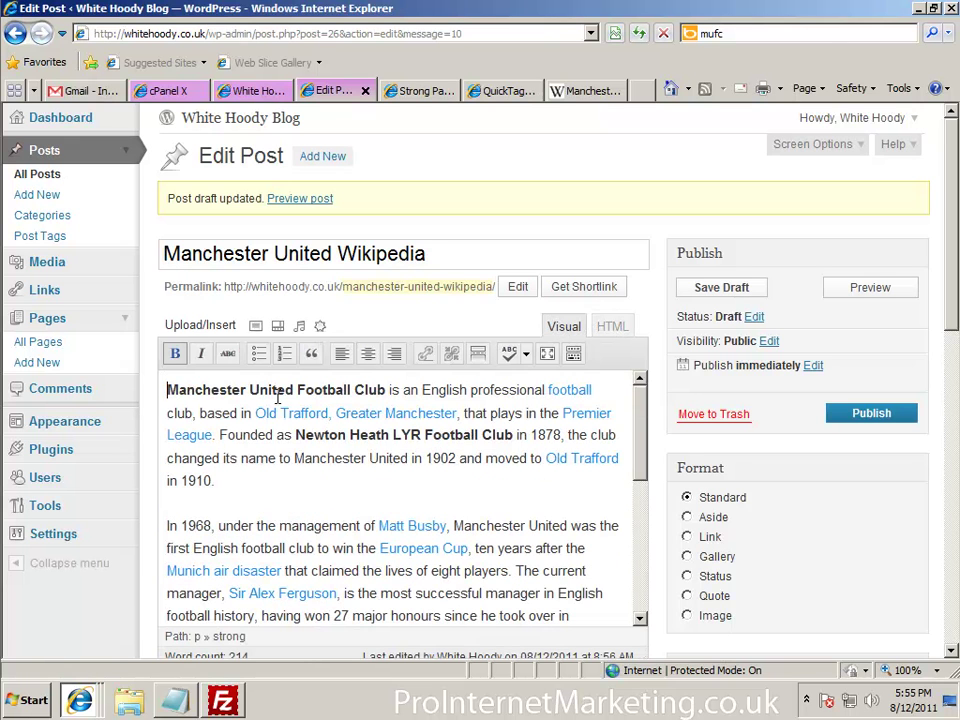
# Insert manchester-united-badge from the post's gallery on a new line above the first paragraph and save the draft.
pyautogui.press('Return')
pyautogui.click(255, 325)
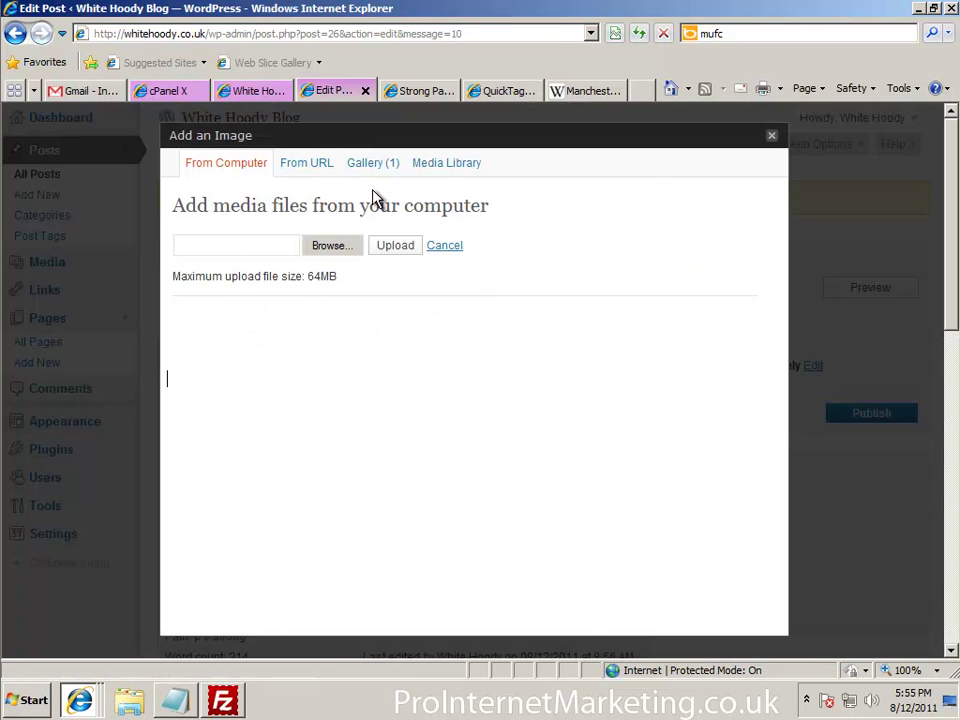
pyautogui.click(373, 164)
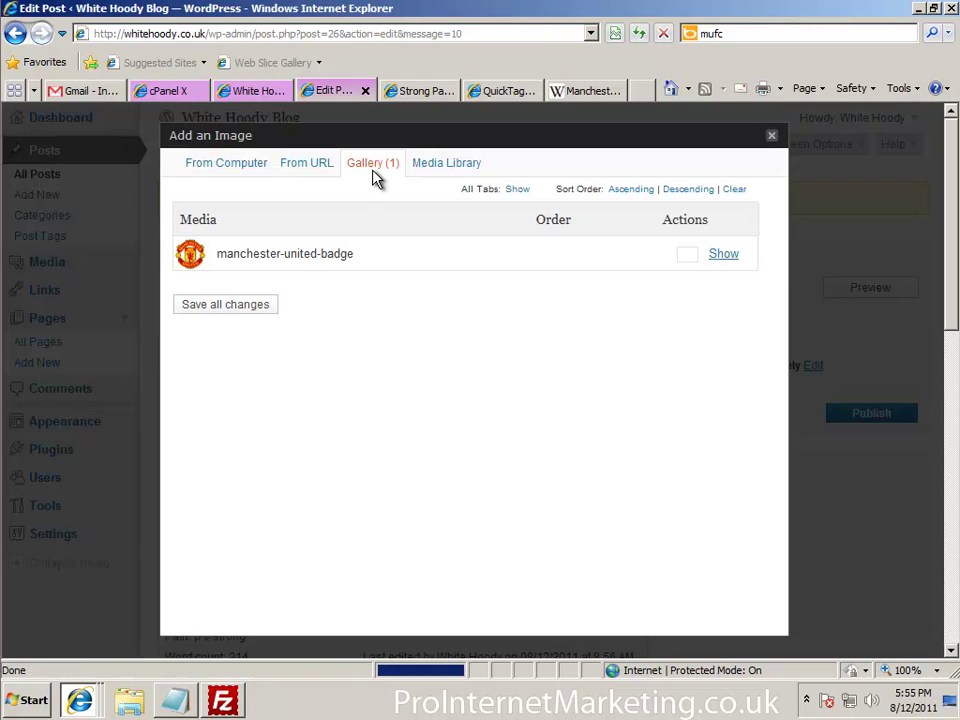
pyautogui.click(724, 255)
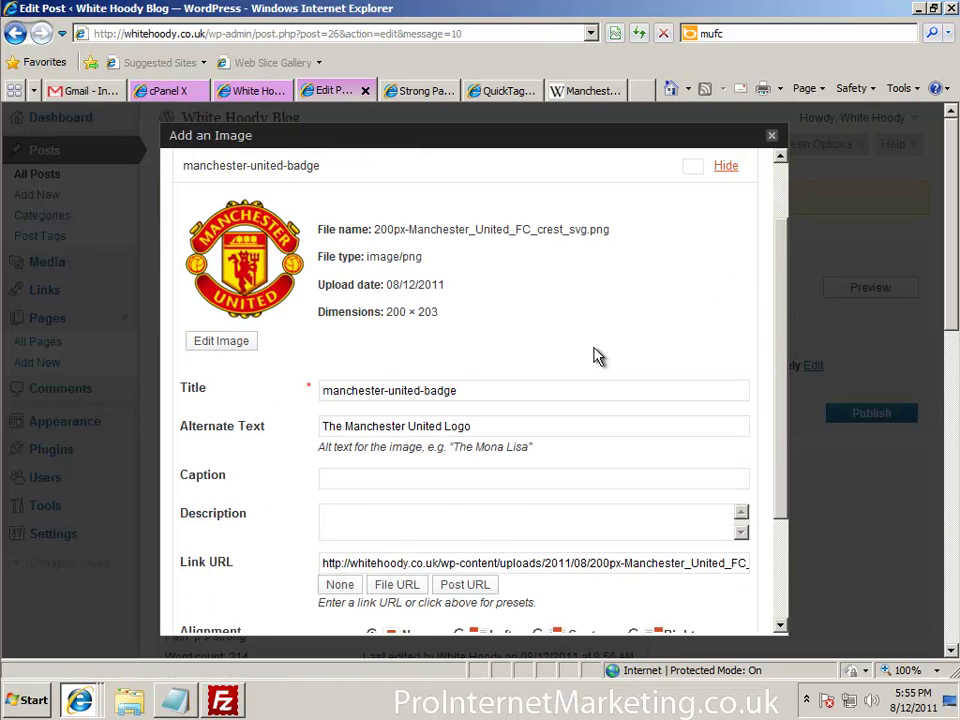
pyautogui.scroll(-2, 593, 352)
pyautogui.scroll(-2, 358, 543)
pyautogui.click(380, 577)
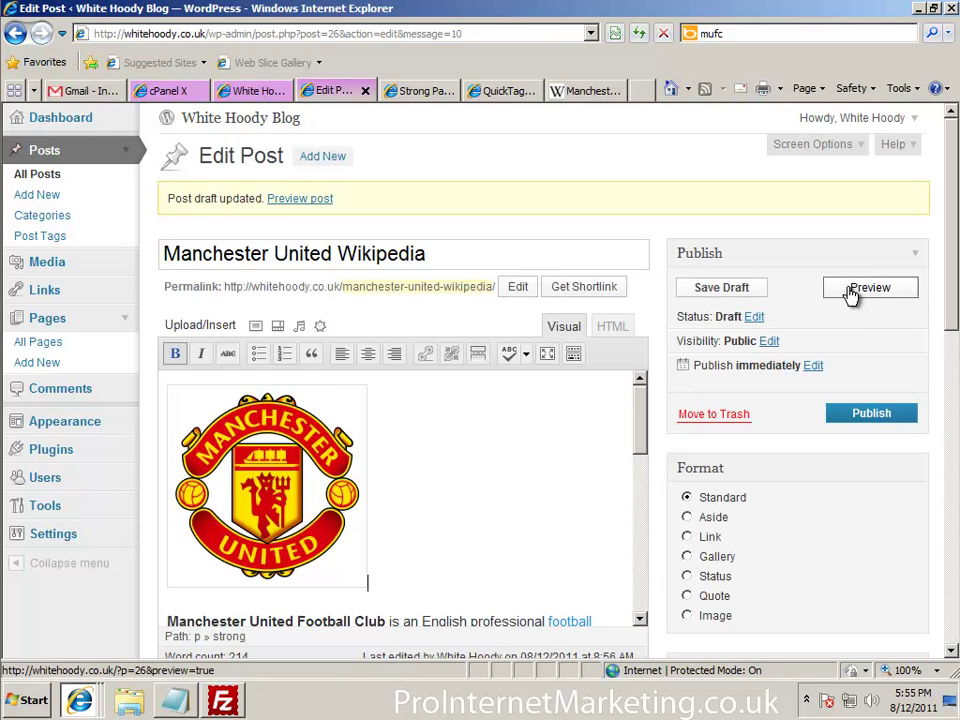
pyautogui.click(695, 289)
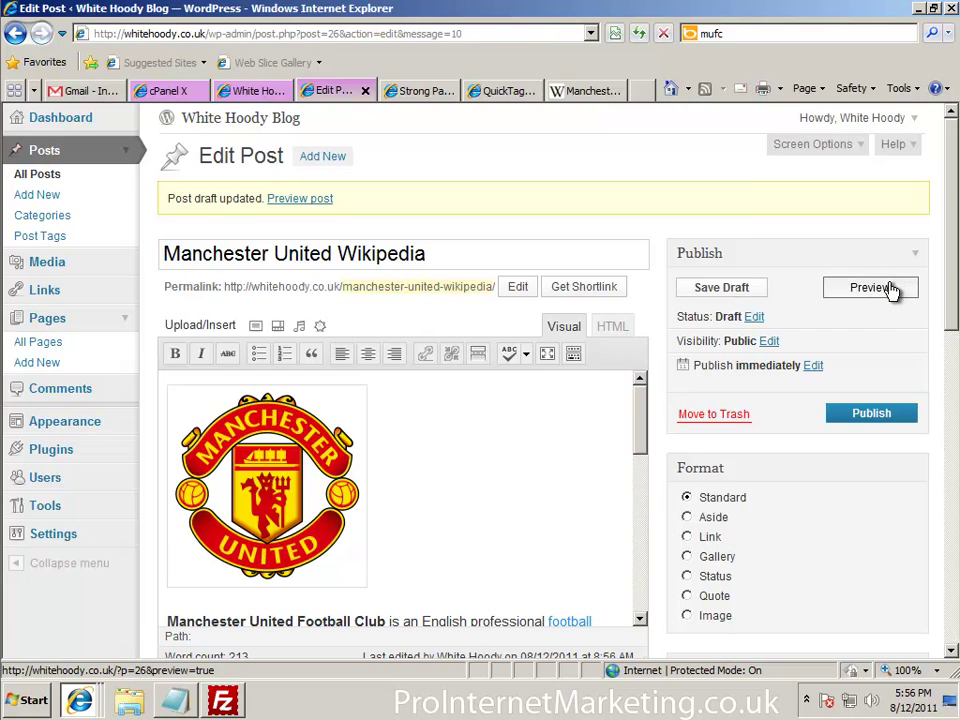
# Preview the saved draft, check the crest image and the text below it, and close the preview.
pyautogui.click(888, 289)
pyautogui.scroll(-10, 557, 305)
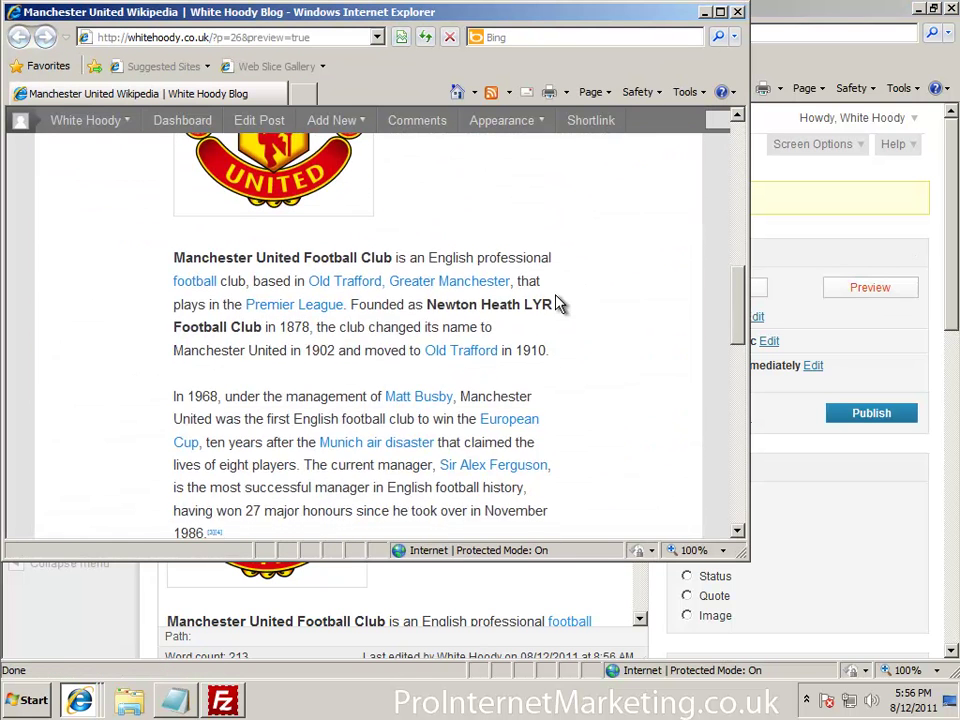
pyautogui.scroll(-5, 557, 303)
pyautogui.scroll(8, 563, 310)
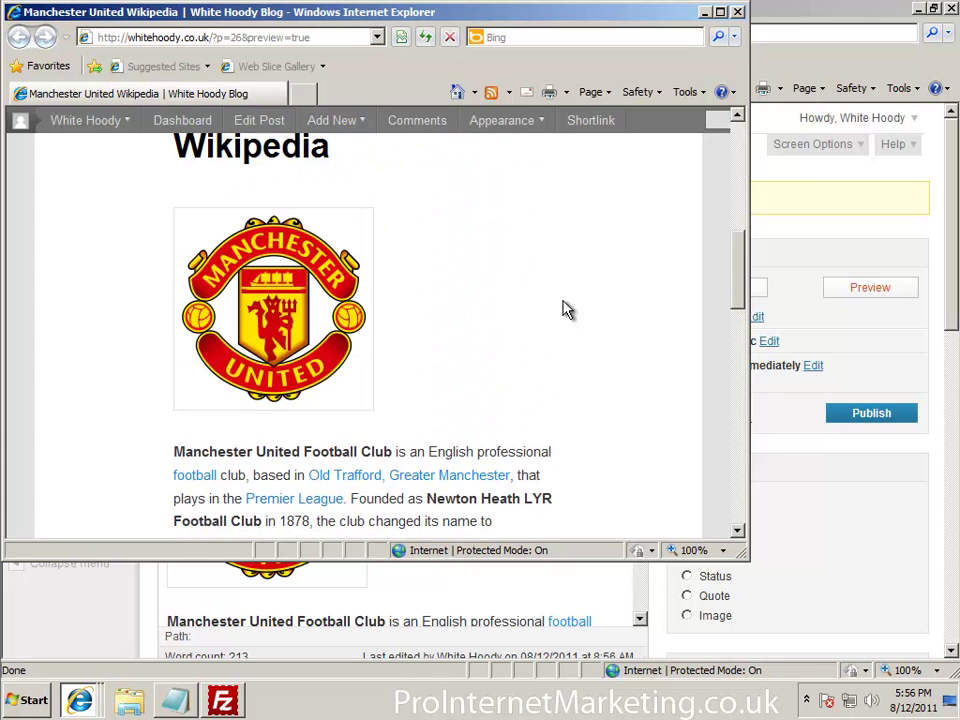
pyautogui.click(739, 13)
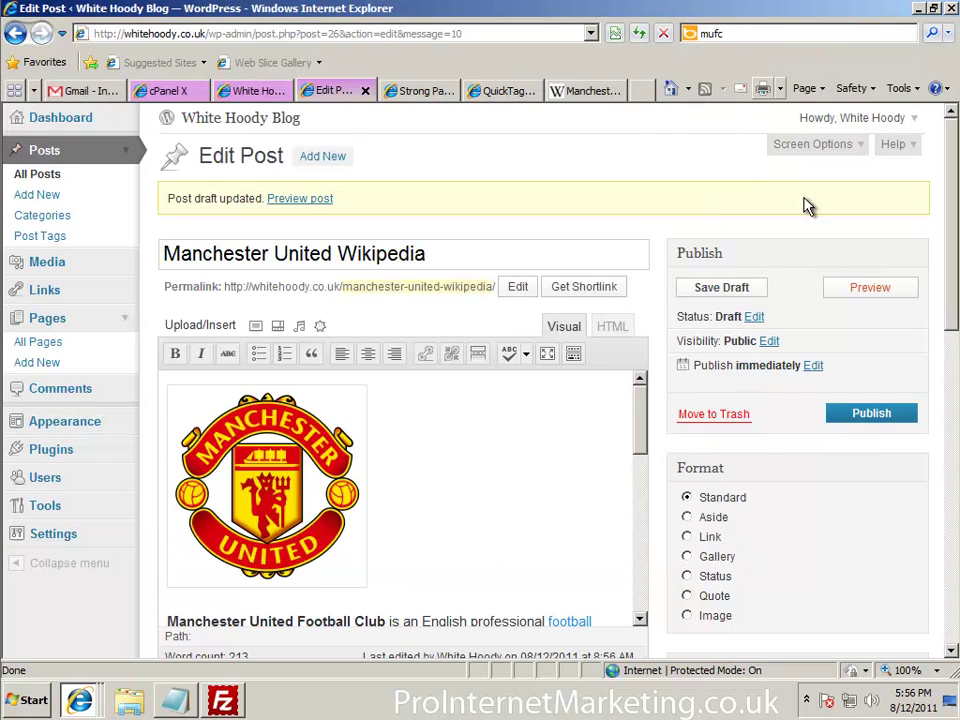
# Publish the post and check its image, text, category and tags on the reloaded blog home page.
pyautogui.click(872, 422)
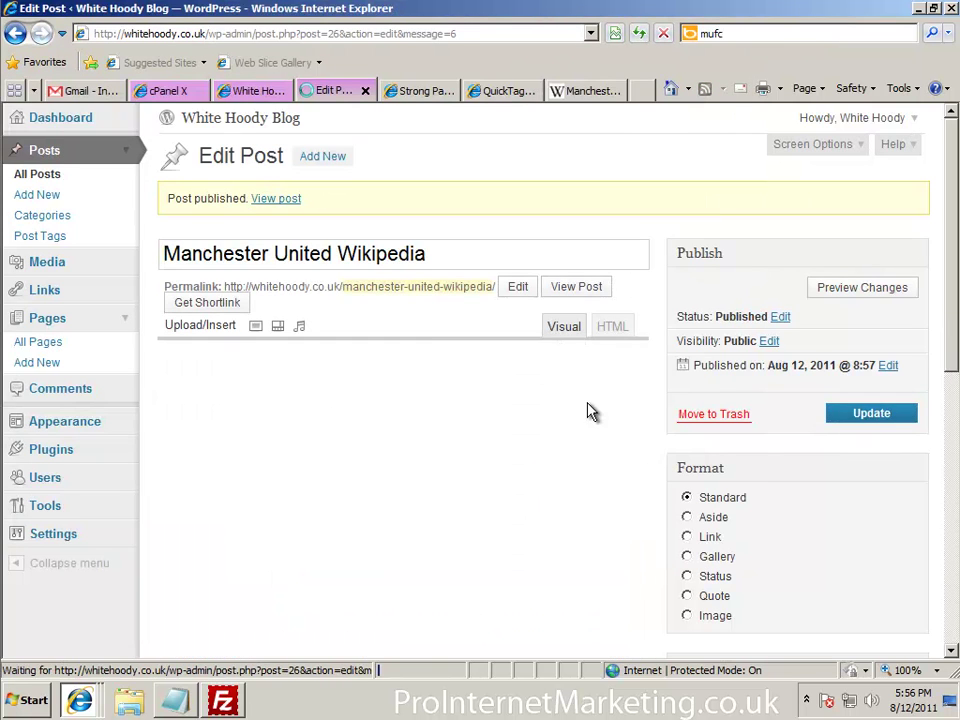
pyautogui.click(252, 91)
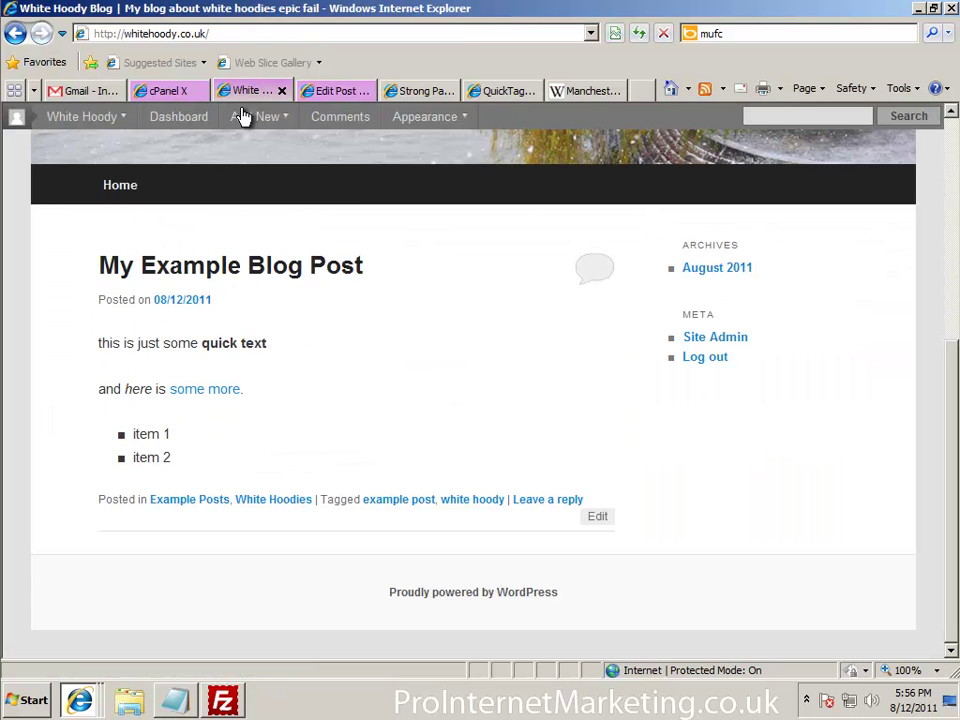
pyautogui.scroll(3, 115, 219)
pyautogui.click(639, 33)
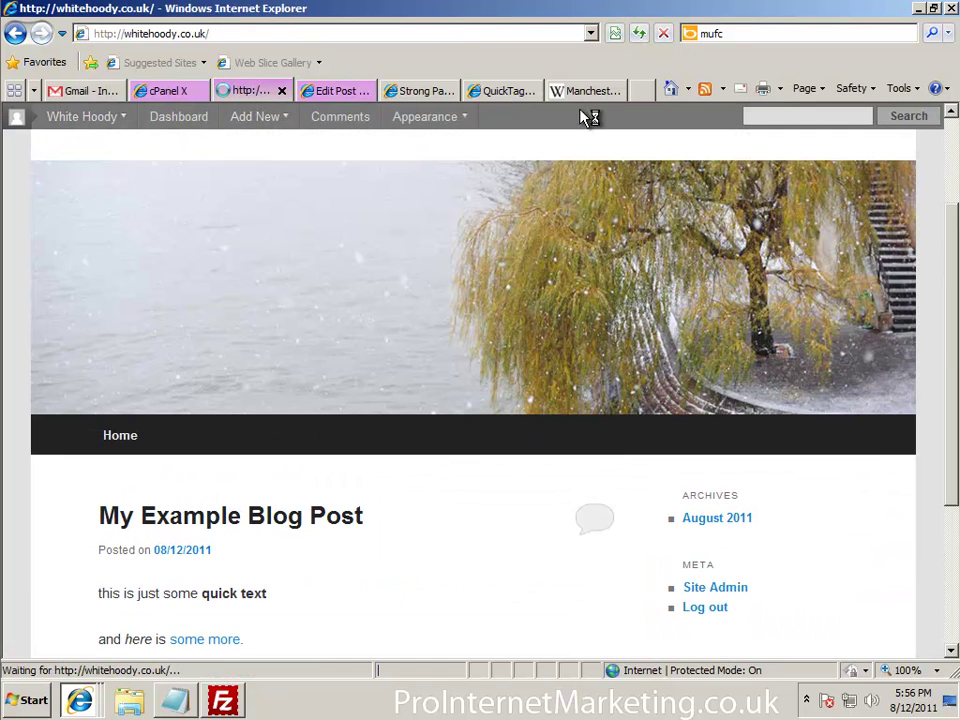
pyautogui.scroll(-5, 285, 408)
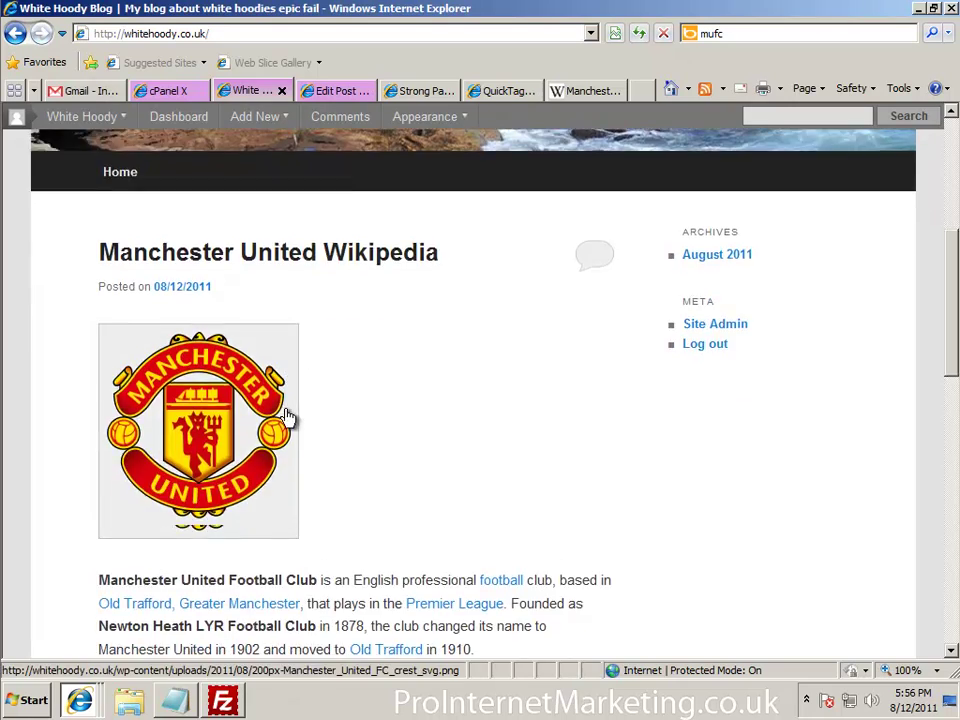
pyautogui.scroll(-1, 289, 410)
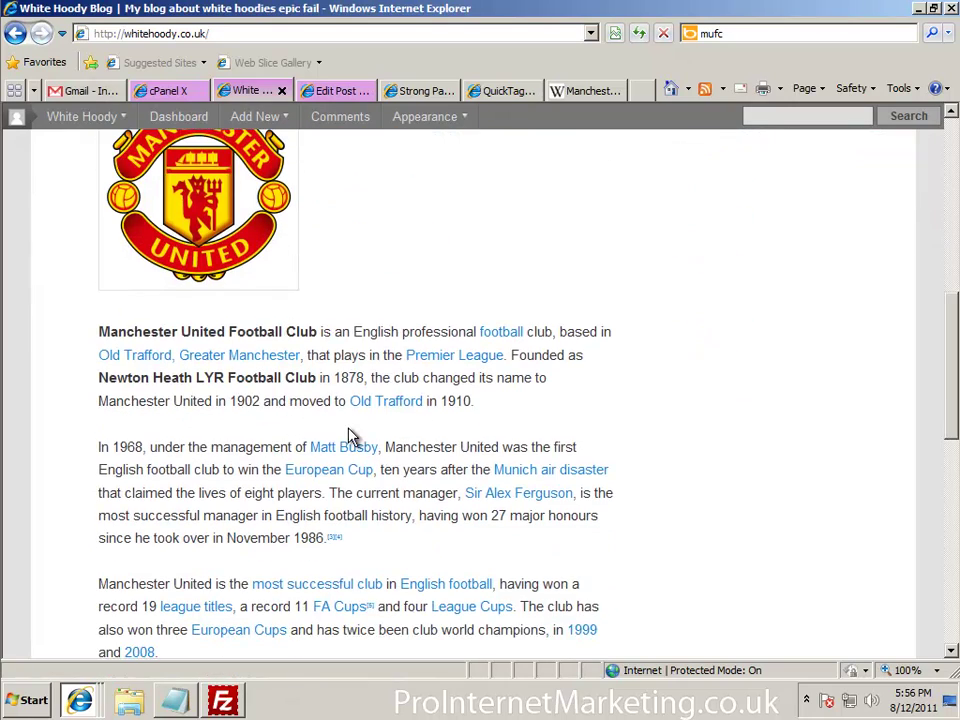
pyautogui.scroll(-6, 358, 437)
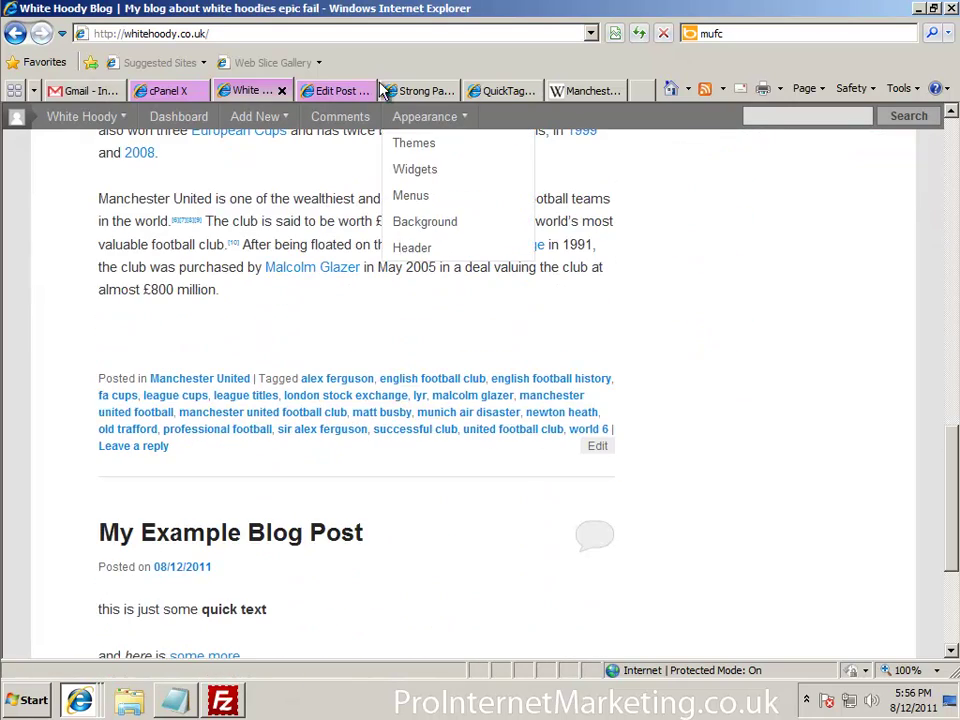
pyautogui.scroll(7, 300, 326)
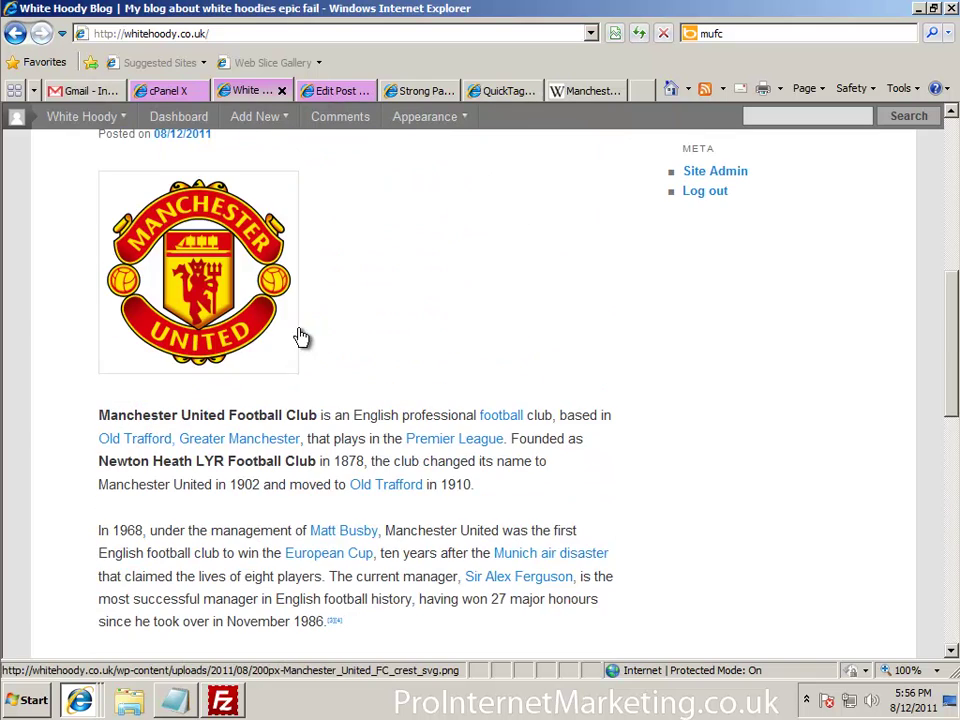
pyautogui.scroll(1, 170, 205)
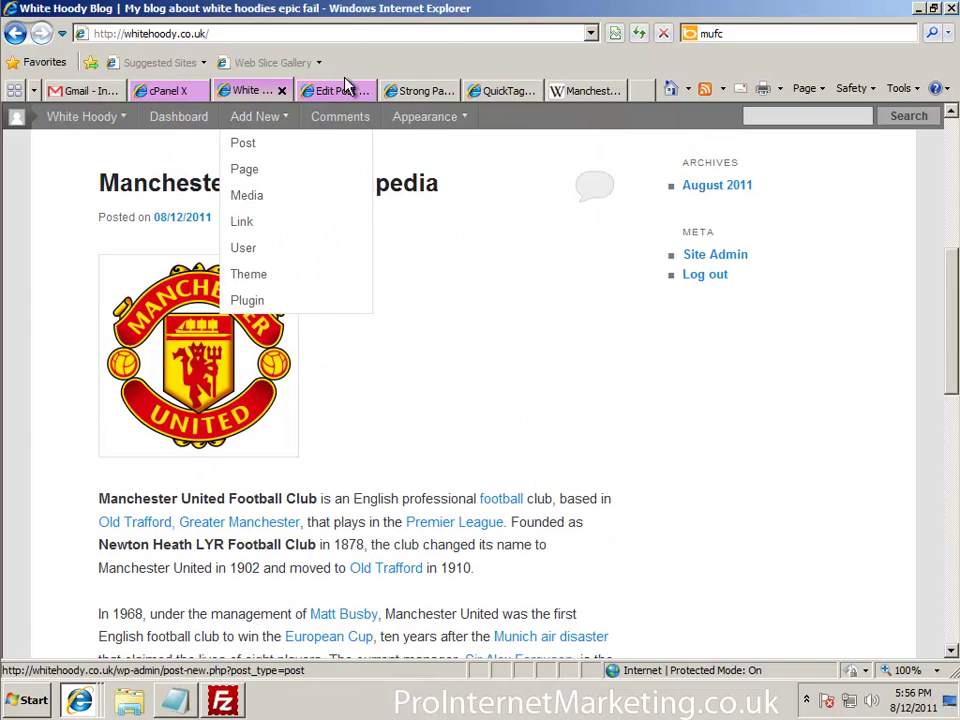
# Return to editing the published post and delete the crest image from its start.
pyautogui.click(335, 91)
pyautogui.click(320, 512)
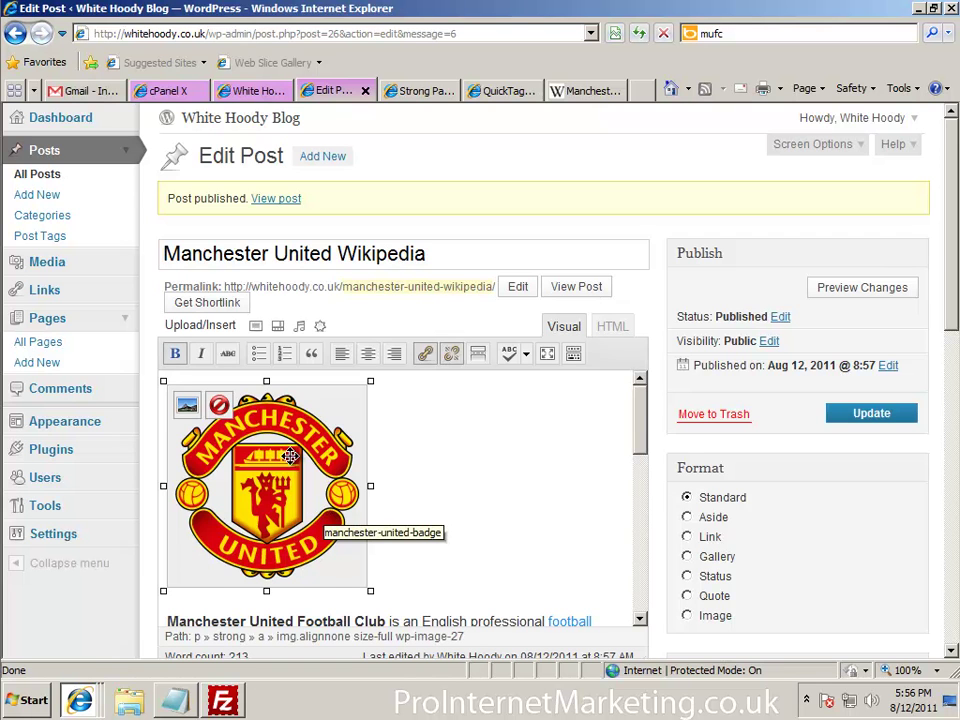
pyautogui.press('Delete')
pyautogui.hotkey('ctrl', 'z')
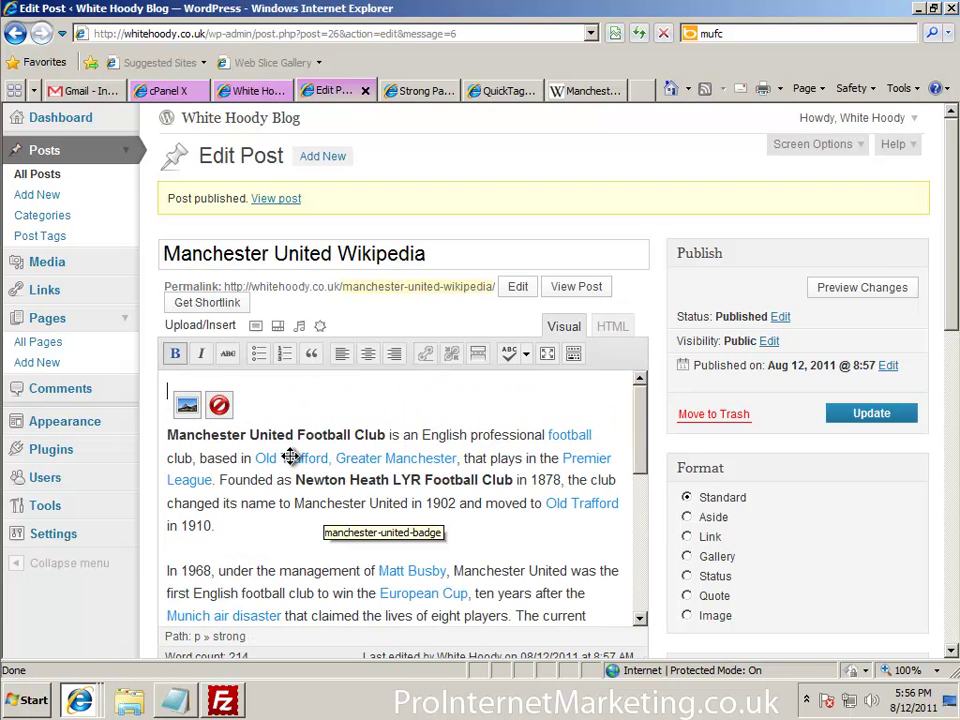
pyautogui.click(257, 334)
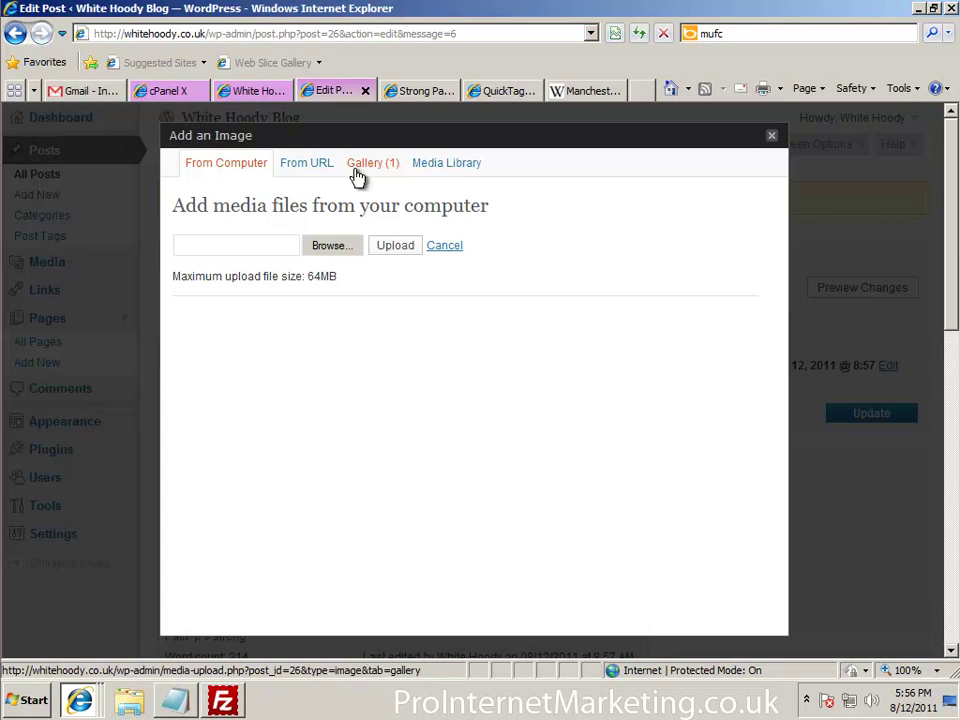
pyautogui.click(378, 168)
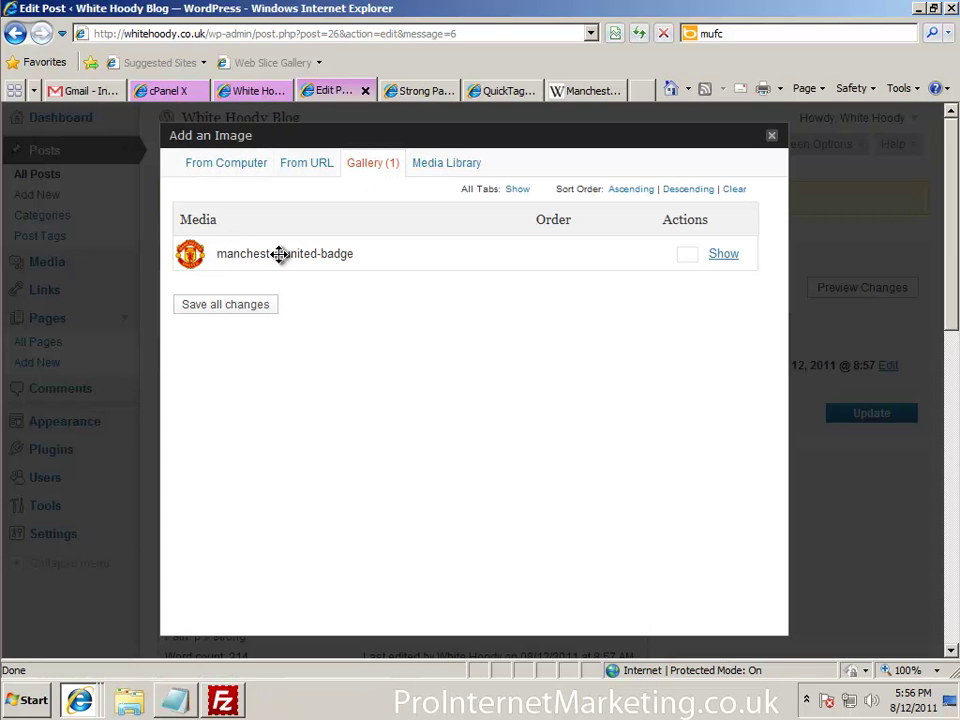
pyautogui.click(722, 255)
pyautogui.scroll(-5, 343, 360)
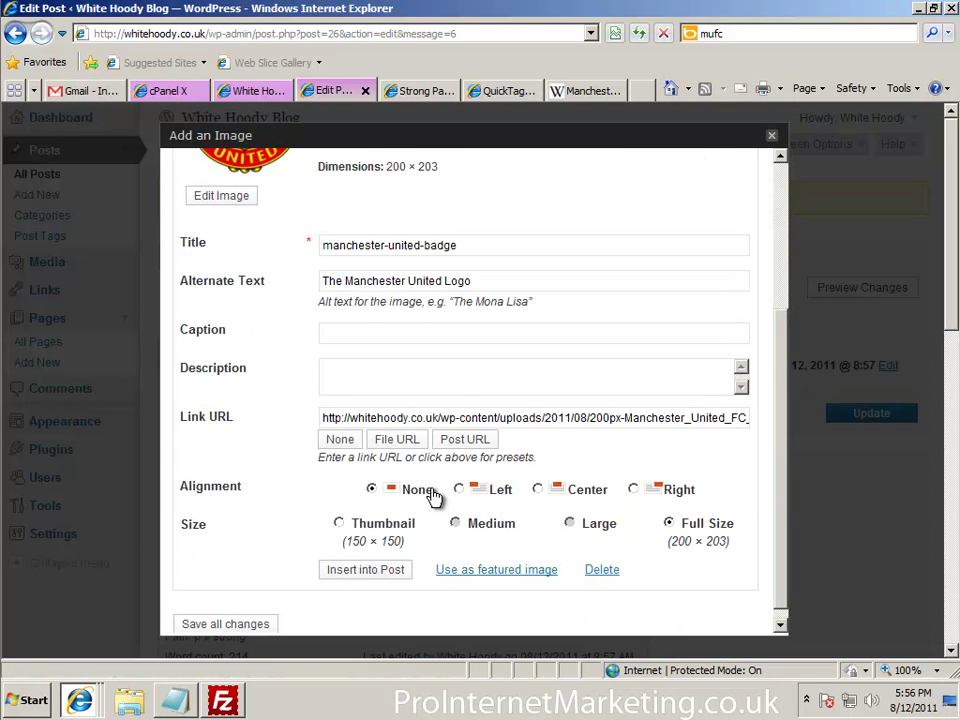
pyautogui.click(339, 440)
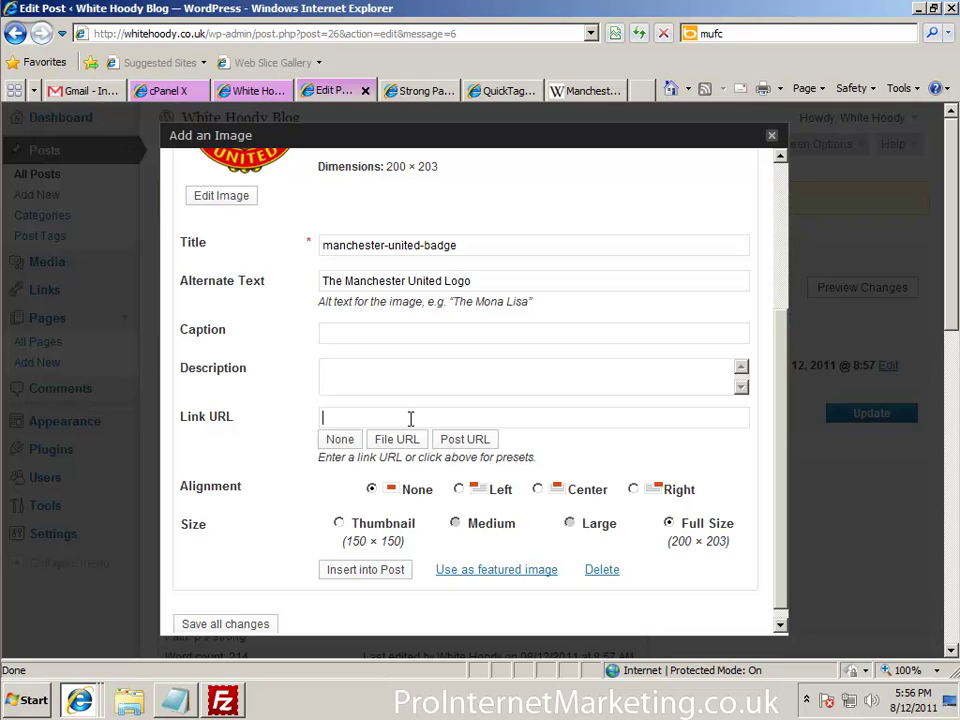
pyautogui.hotkey('ctrl', 'v')
pyautogui.hotkey('ctrl', 'z')
pyautogui.write('manutd.com')
pyautogui.press('Home')
pyautogui.write('http://www.')
pyautogui.hotkey('ctrl', 'a')
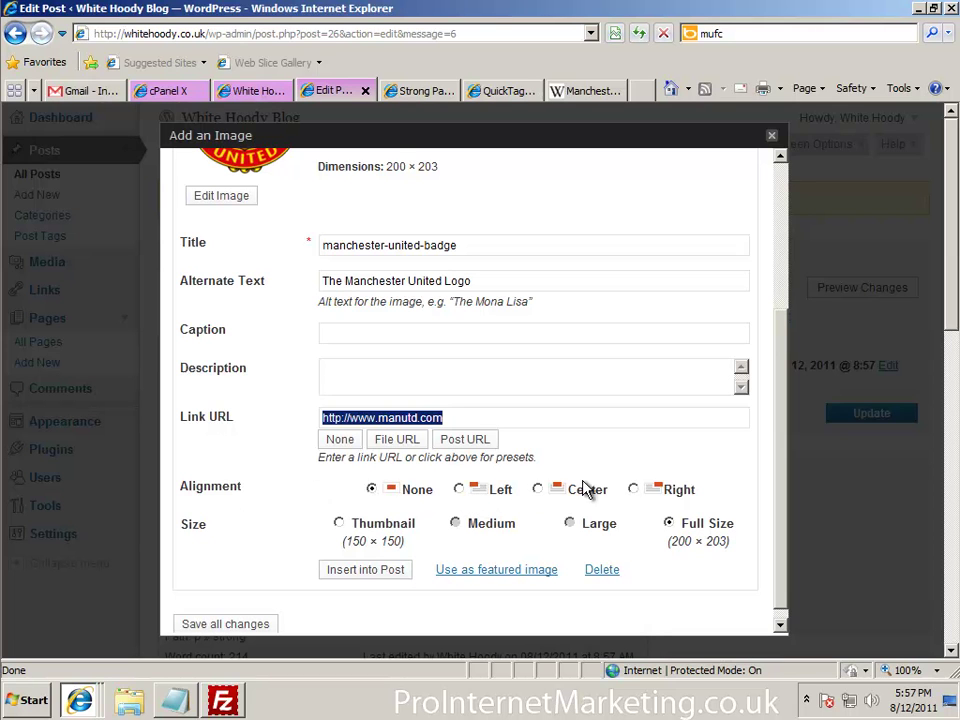
# Insert the crest into the post at full size with right alignment, check the text around it, and update the post.
pyautogui.click(633, 490)
pyautogui.click(366, 570)
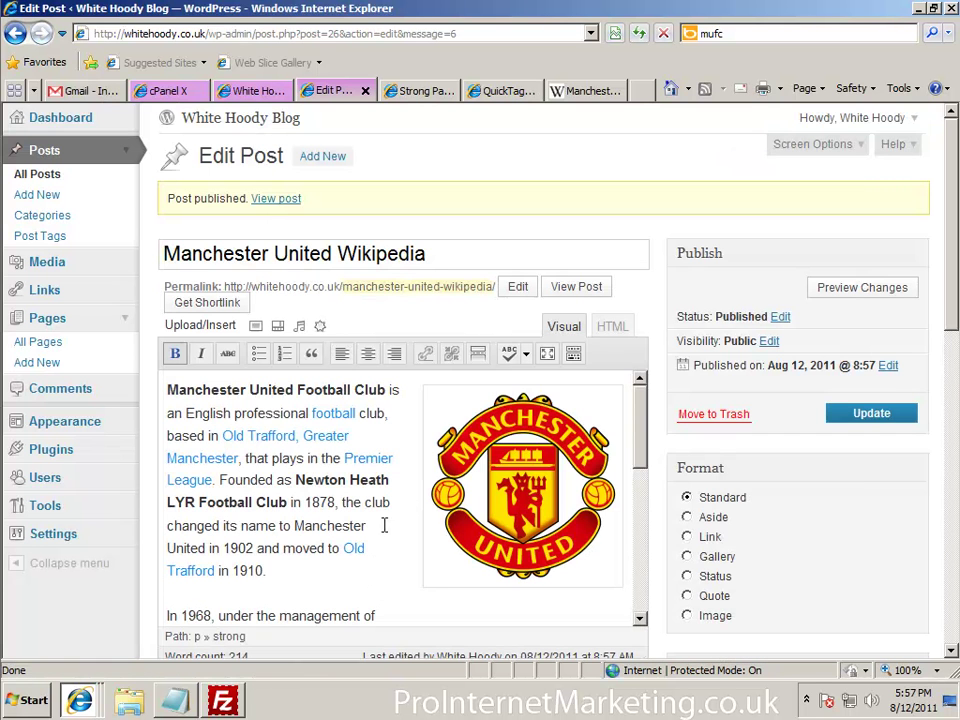
pyautogui.scroll(-5, 372, 509)
pyautogui.scroll(3, 371, 512)
pyautogui.scroll(2, 372, 500)
pyautogui.scroll(-5, 372, 485)
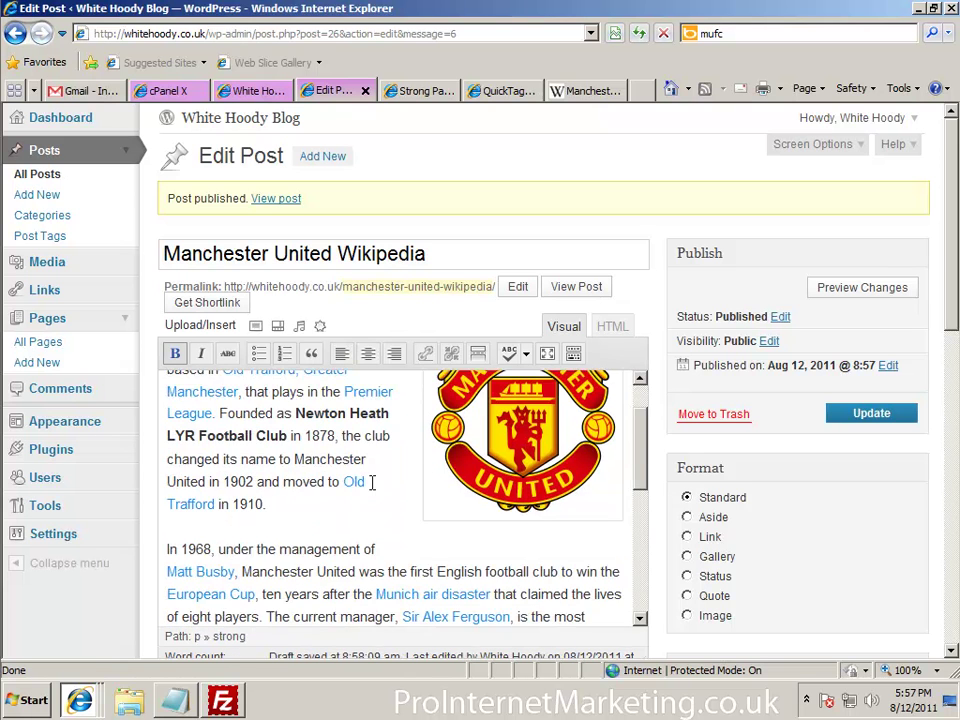
pyautogui.scroll(-4, 372, 487)
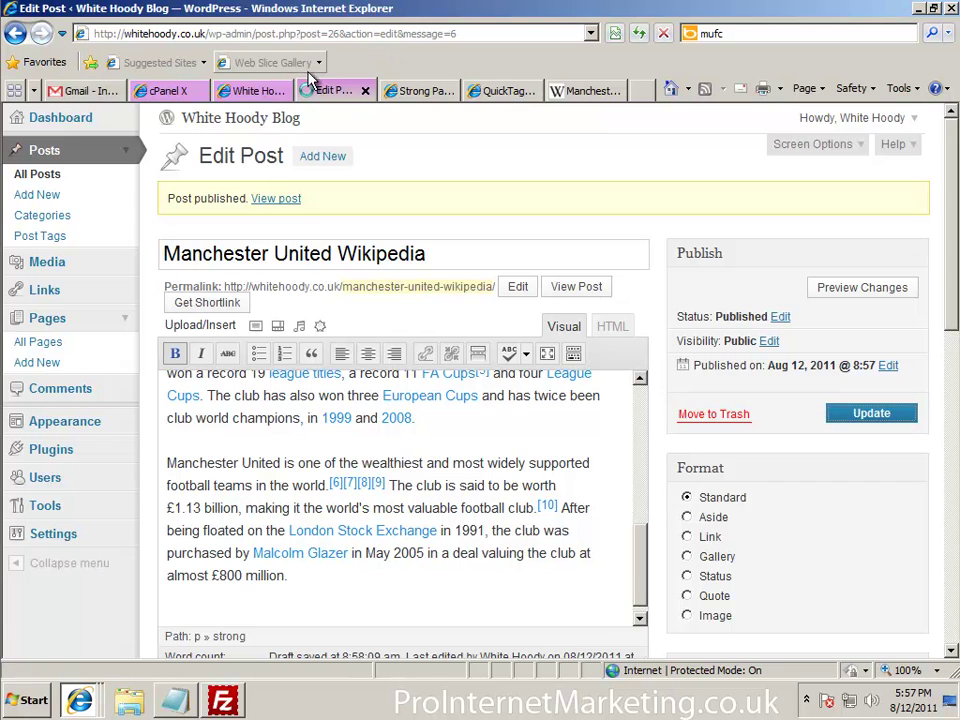
# Reload the blog home page, check the crest's placement, test its link to manutd.com, and return to the blog.
pyautogui.click(257, 93)
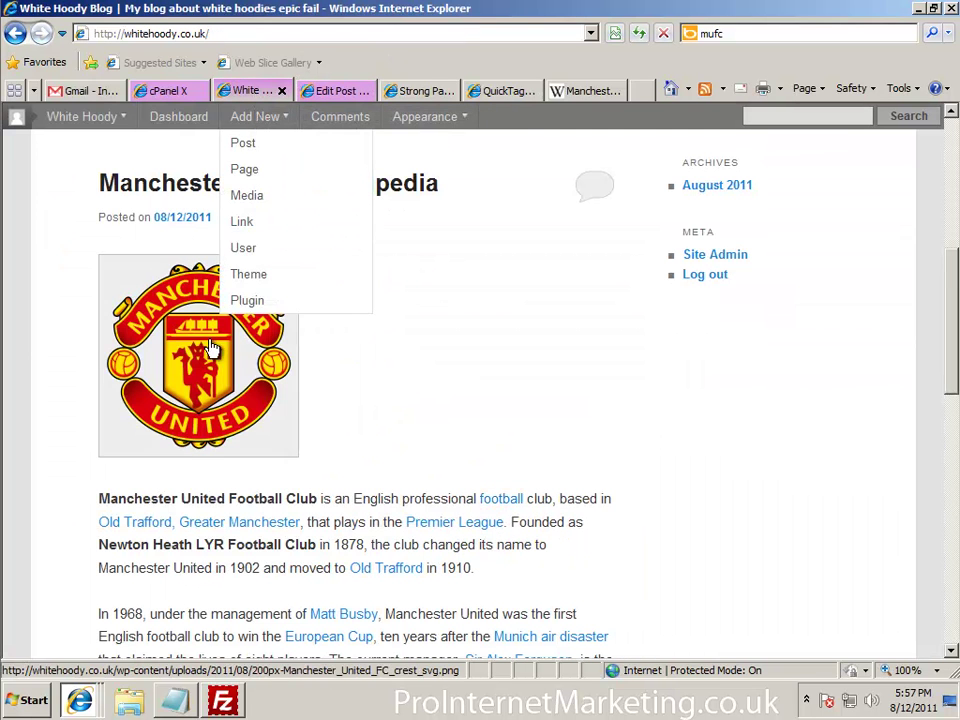
pyautogui.click(641, 35)
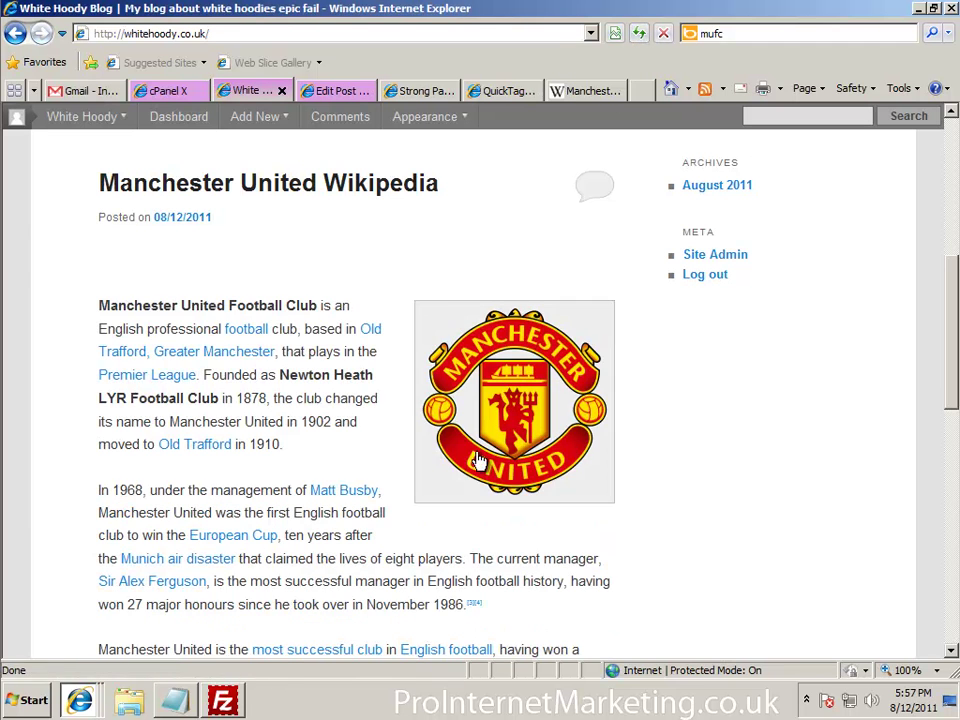
pyautogui.scroll(-1, 540, 395)
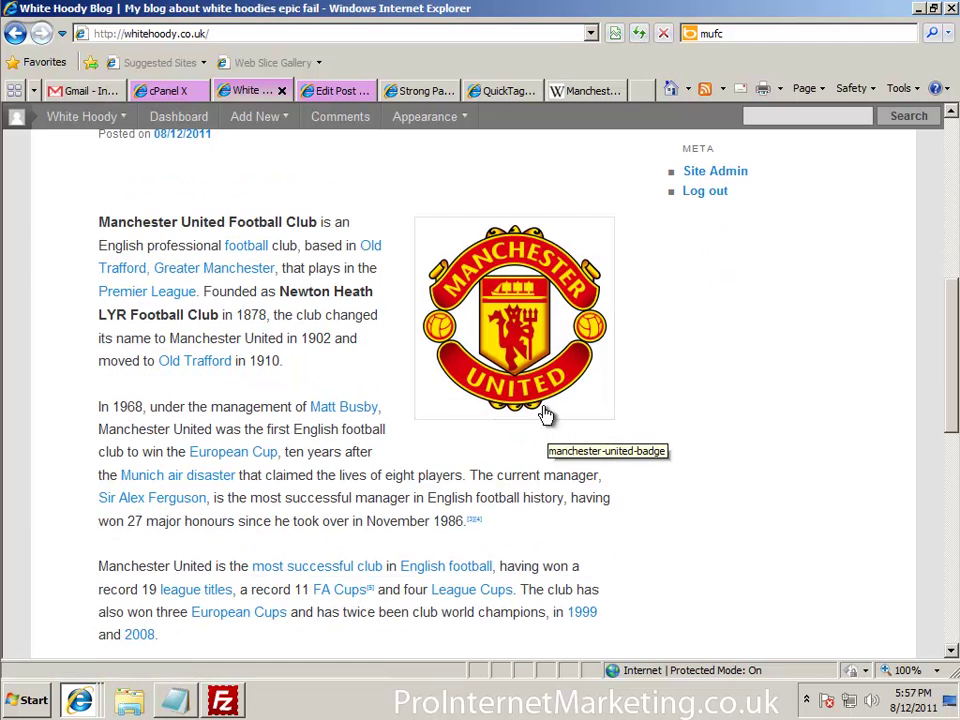
pyautogui.click(521, 341)
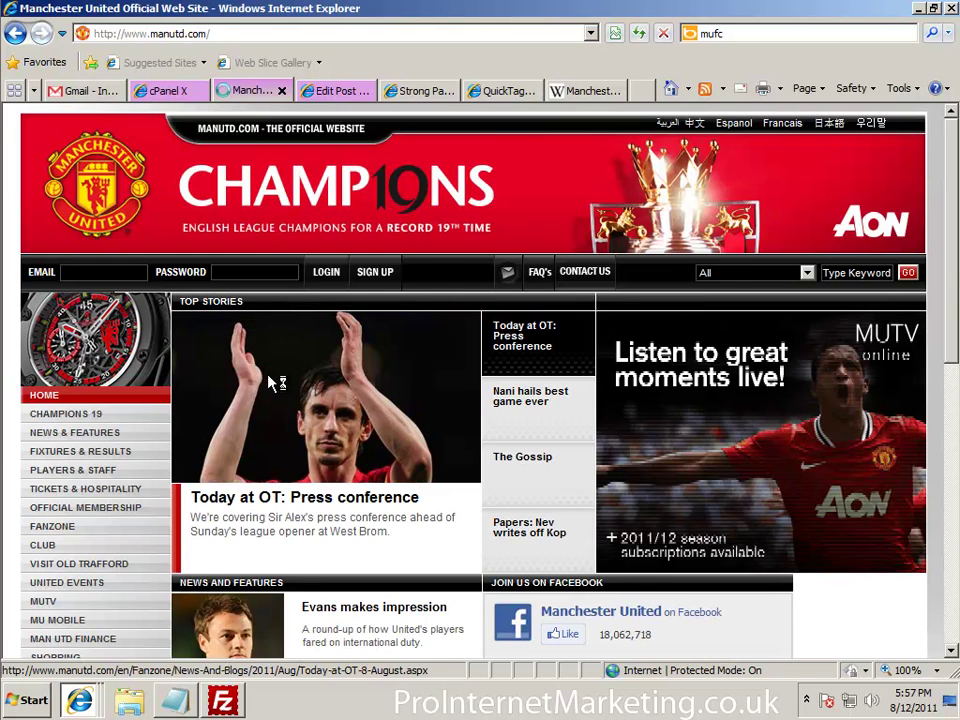
pyautogui.press('BackSpace')
# Review the published post on the blog home page, from its heading and image down to its category and tags.
pyautogui.scroll(5, 292, 331)
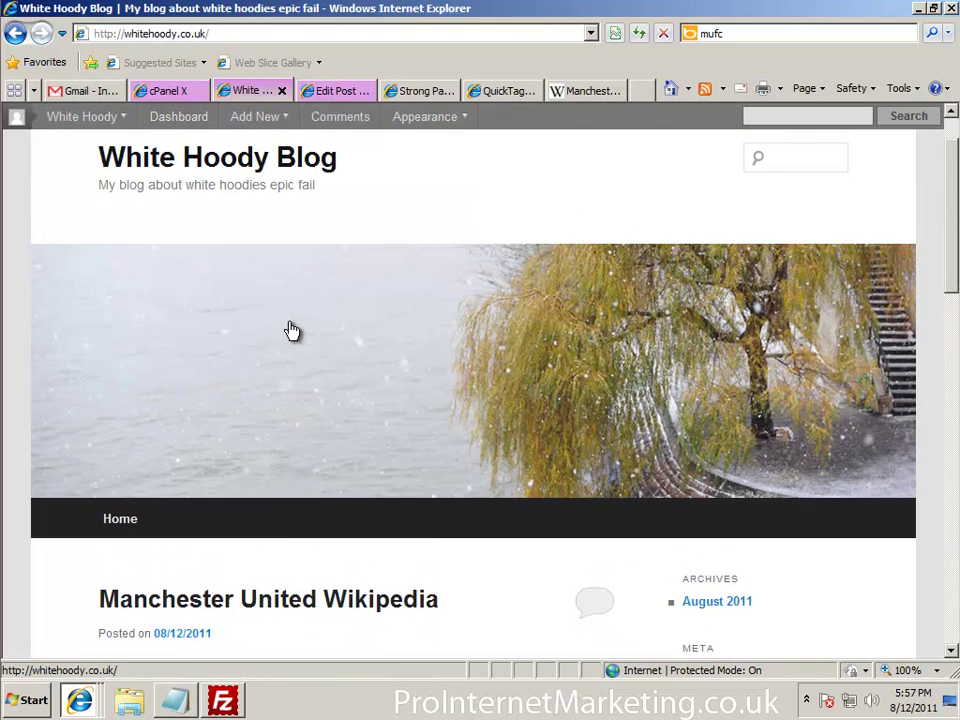
pyautogui.scroll(-8, 292, 331)
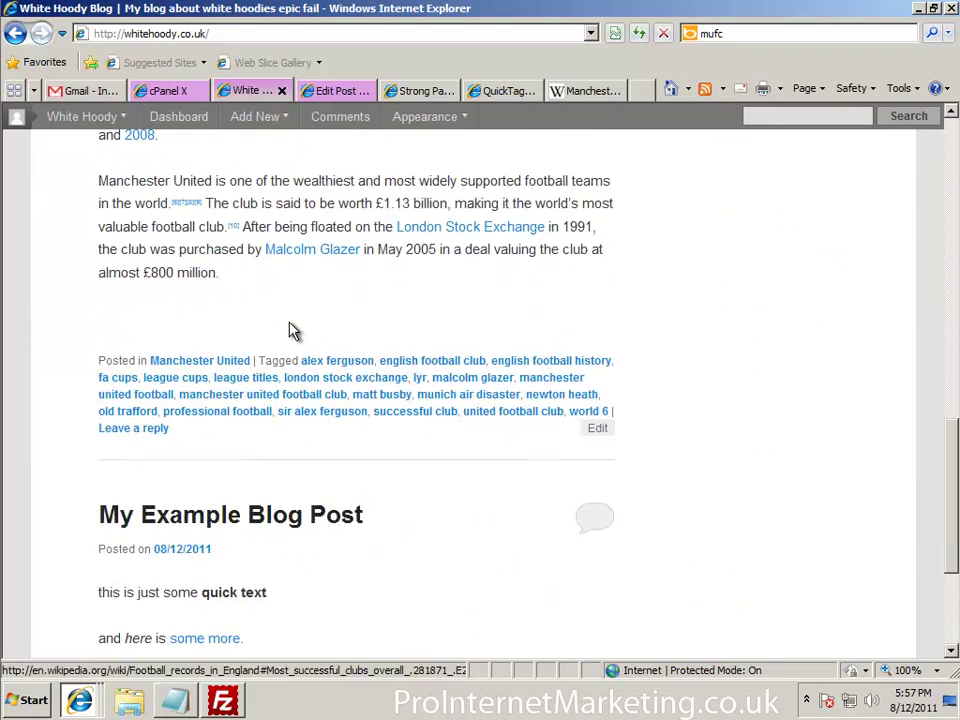
pyautogui.scroll(1, 292, 331)
pyautogui.scroll(4, 292, 331)
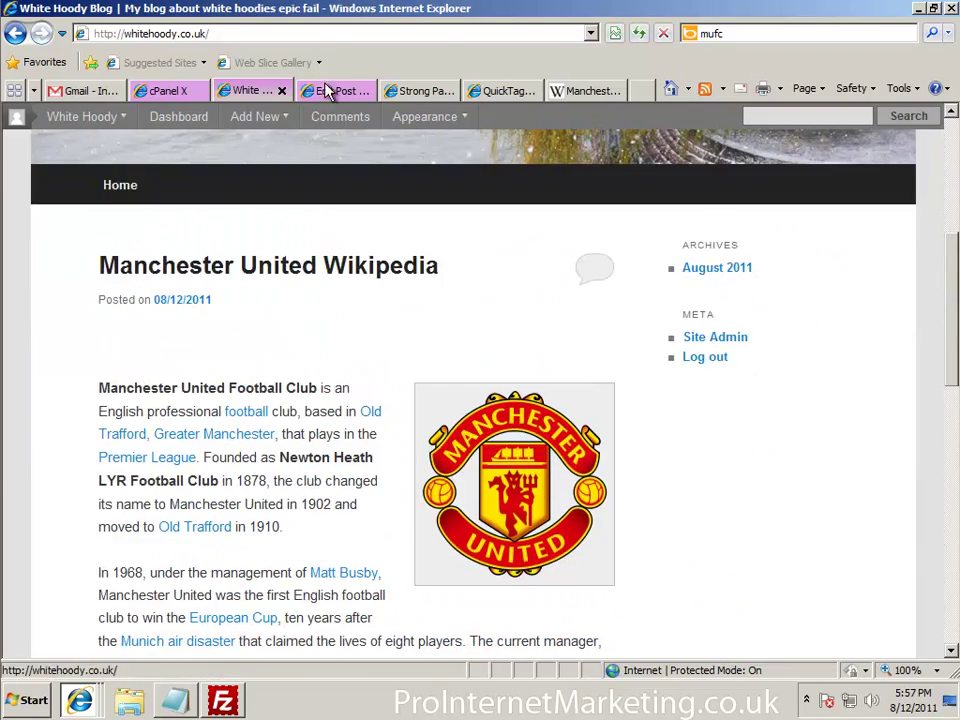
# Return to the post editor, view the link settings for the word "honours", and close them without adding a link.
pyautogui.click(335, 91)
pyautogui.scroll(-5, 302, 390)
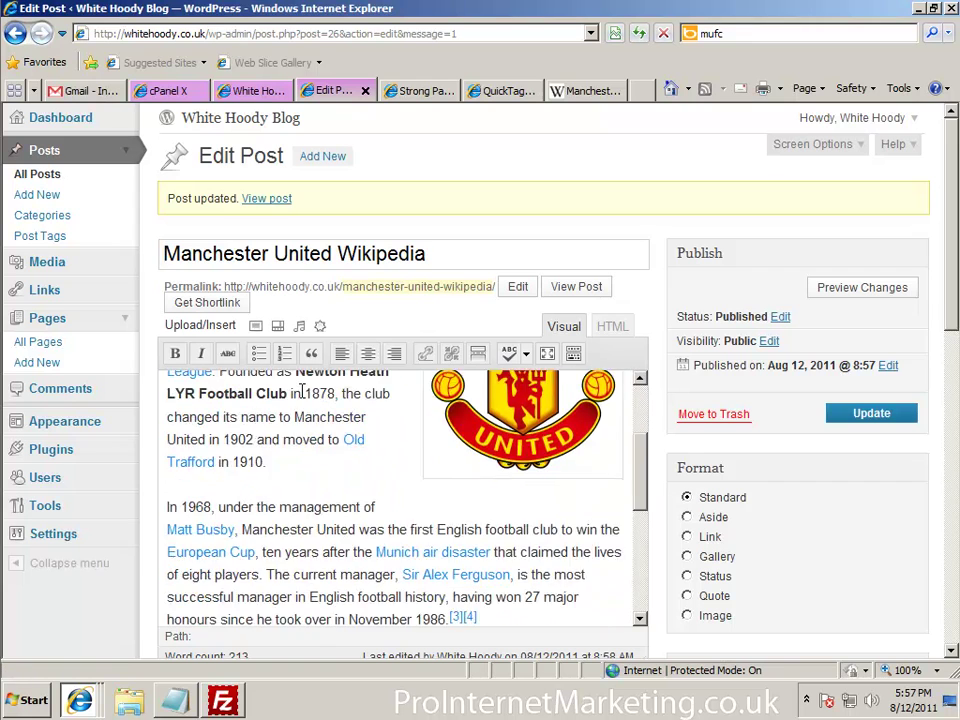
pyautogui.scroll(-1, 343, 391)
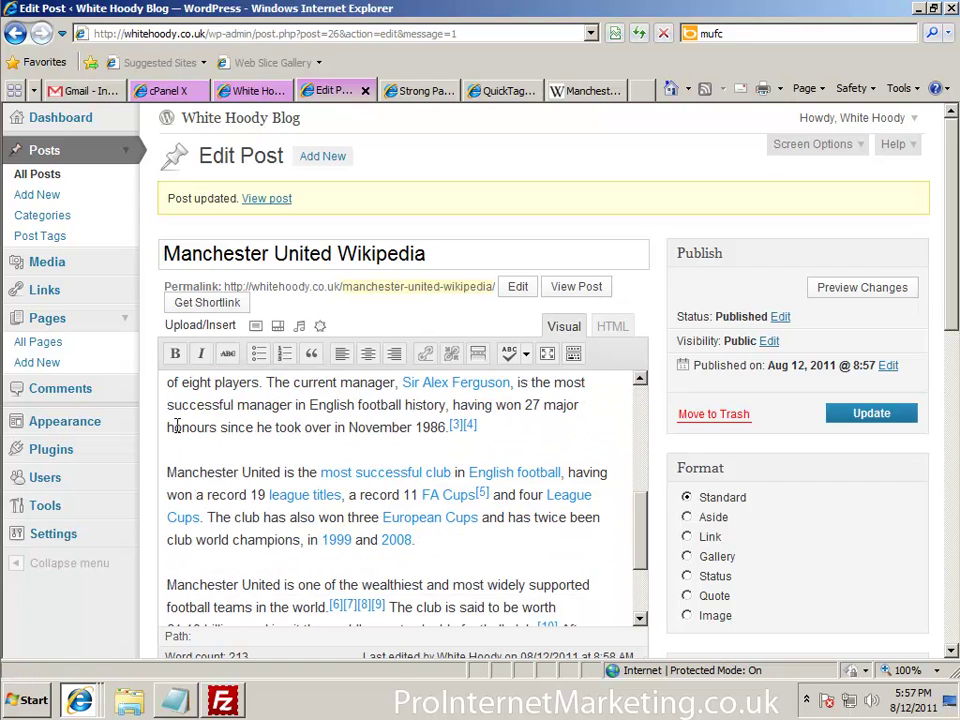
pyautogui.scroll(6, 176, 428)
pyautogui.scroll(-5, 194, 430)
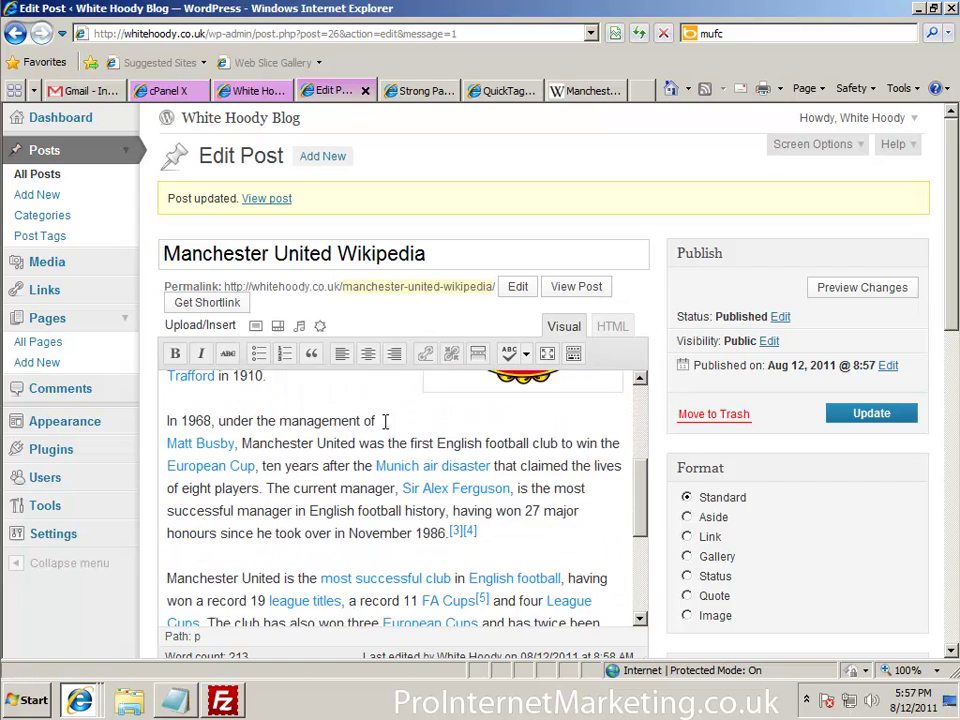
pyautogui.doubleClick(170, 492)
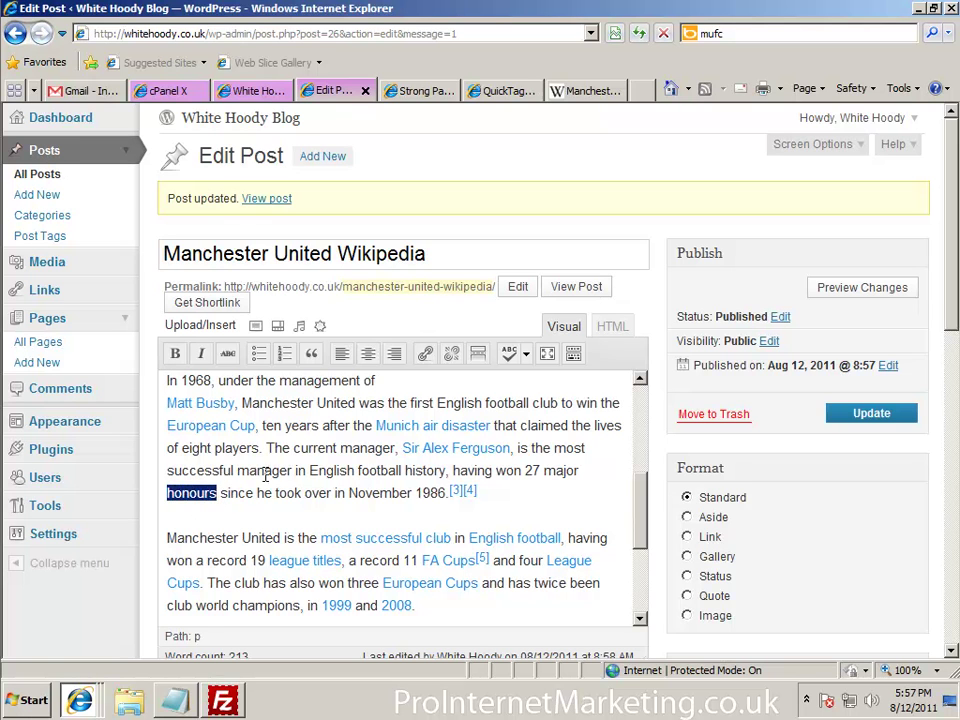
pyautogui.click(426, 356)
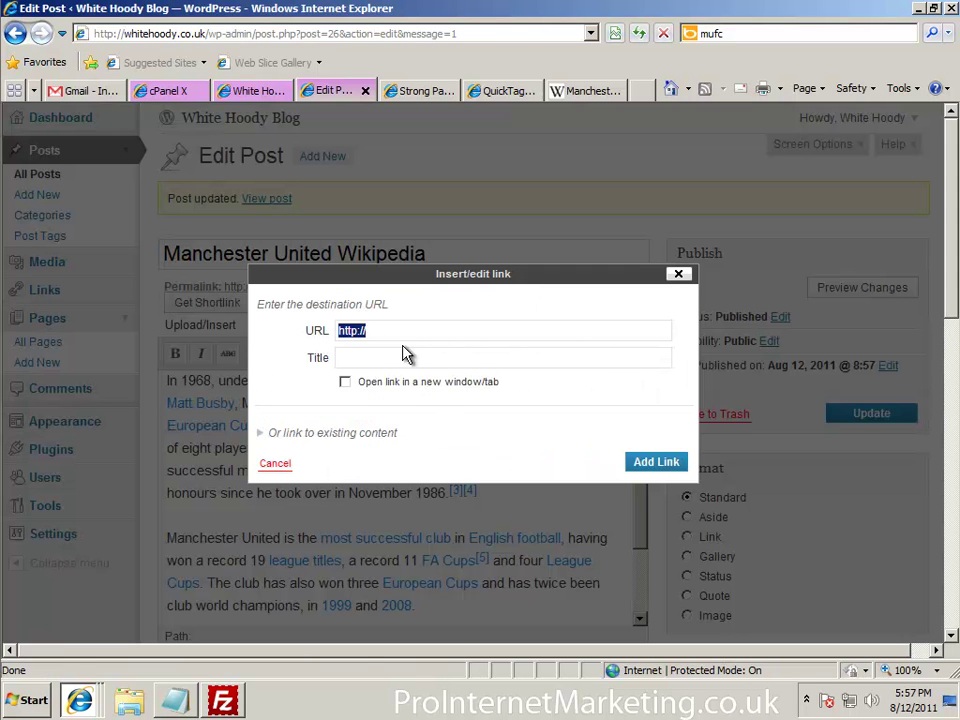
pyautogui.click(686, 279)
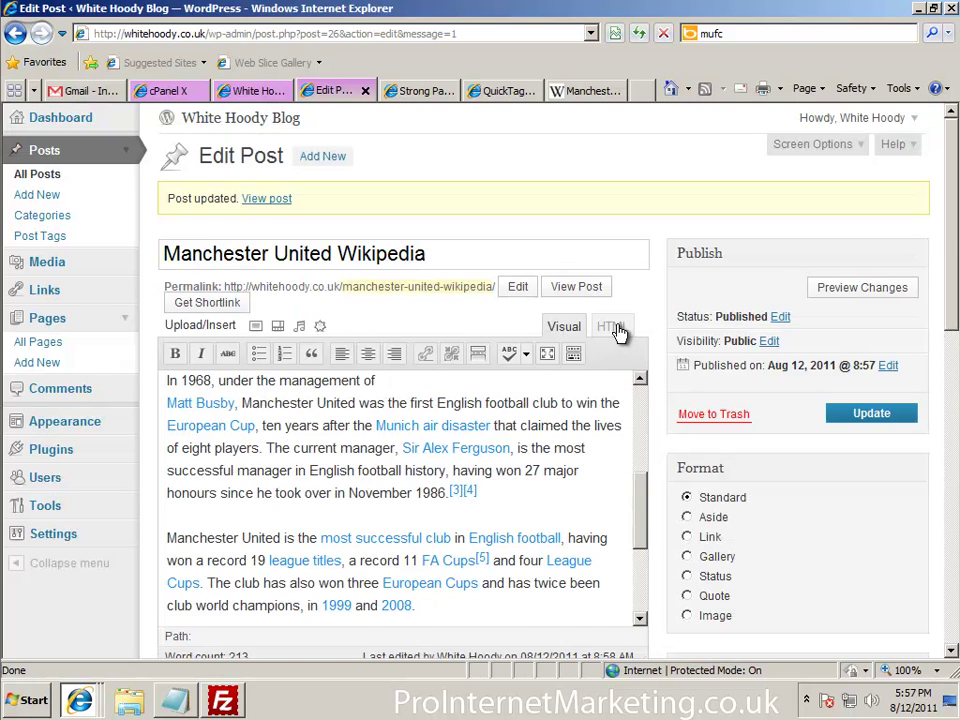
# Examine the post's HTML source, return to the visual editor, and review the post with its format and category options.
pyautogui.click(614, 327)
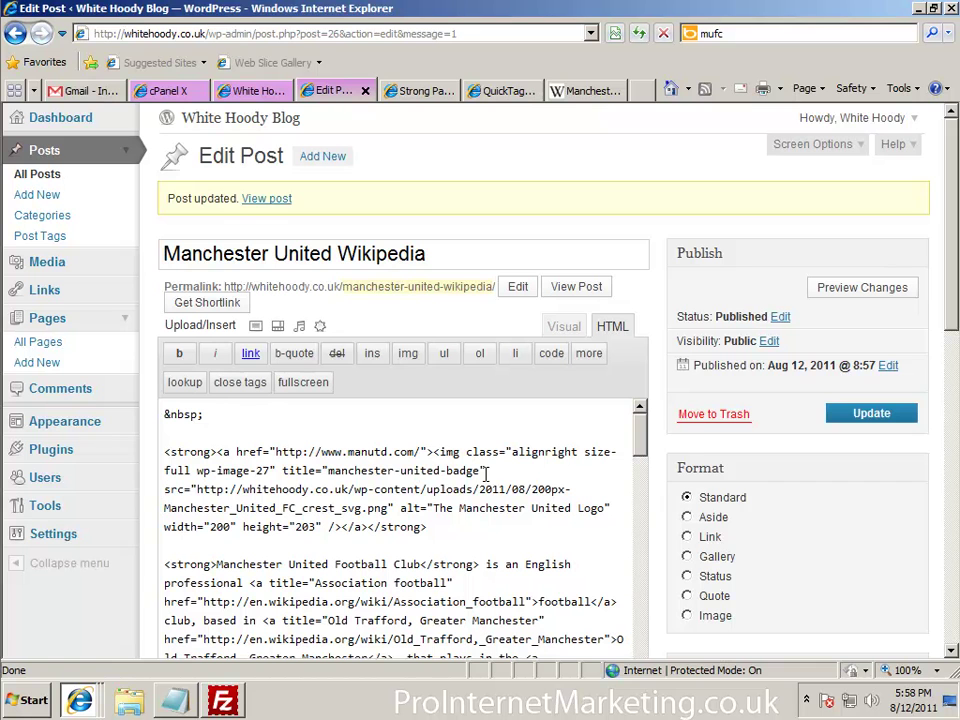
pyautogui.click(563, 326)
pyautogui.scroll(5, 567, 487)
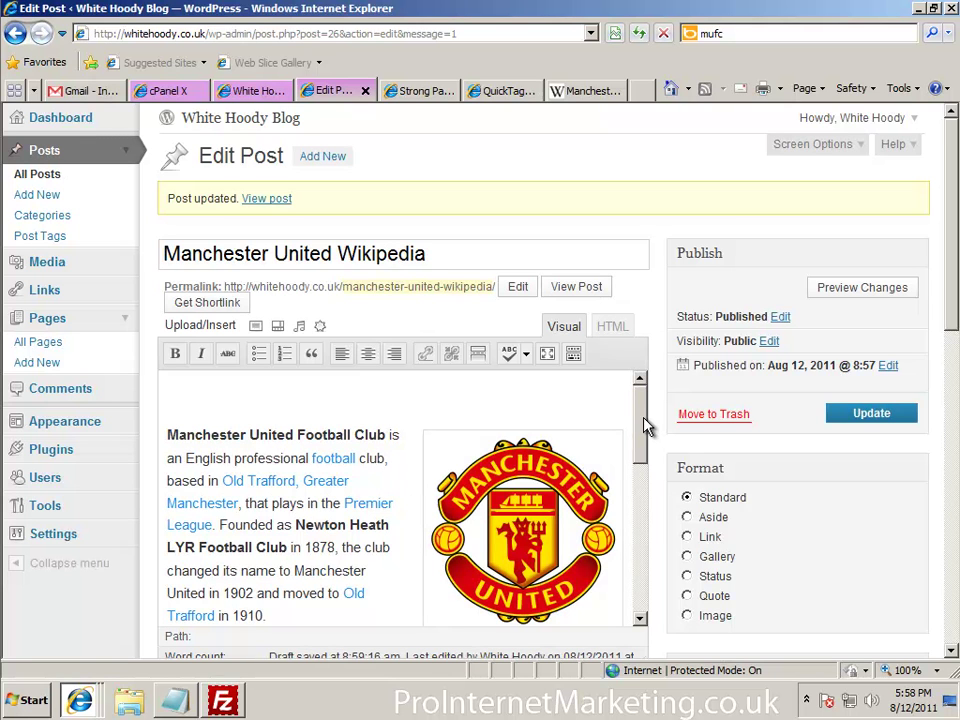
pyautogui.moveTo(643, 427)
pyautogui.mouseDown()
pyautogui.moveTo(639, 525)
pyautogui.moveTo(641, 410)
pyautogui.mouseUp()
pyautogui.scroll(-2, 663, 444)
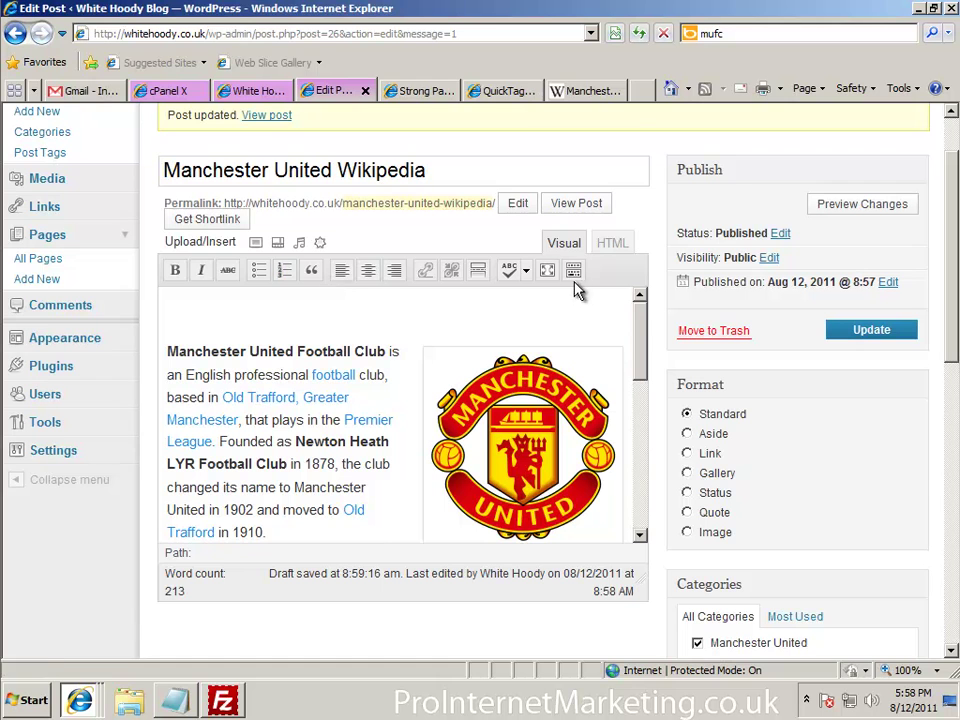
pyautogui.scroll(-3, 686, 392)
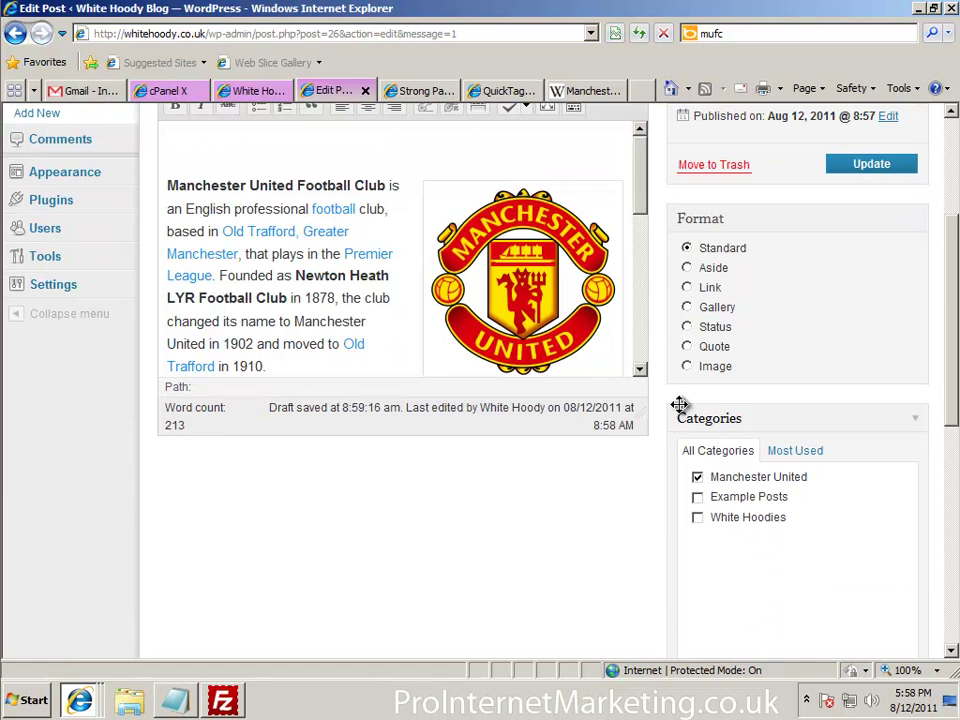